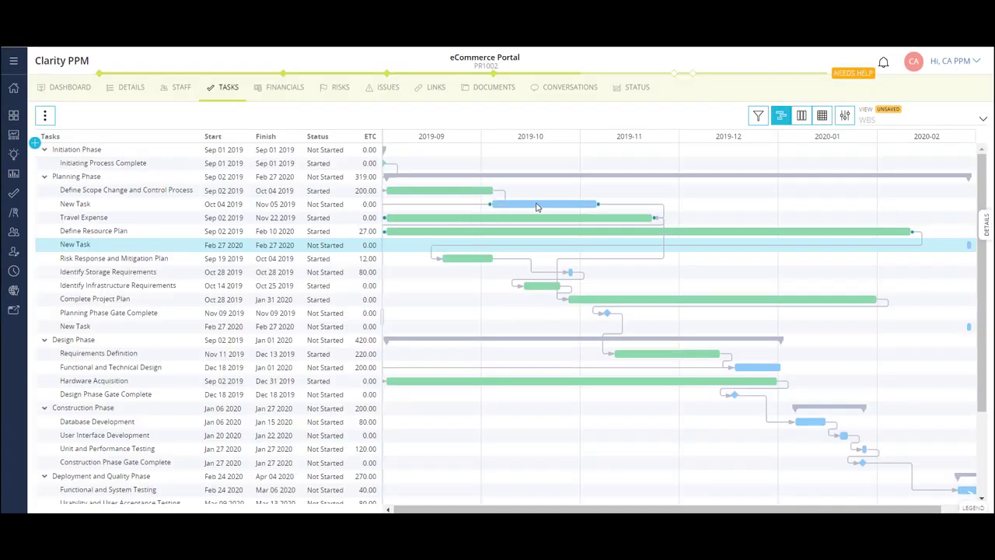
# Step: Shift New Task to Oct 14–Nov 15, add a dependency from its end, and lower the waterline
pyautogui.moveTo(536, 207); pyautogui.dragTo(567, 207)
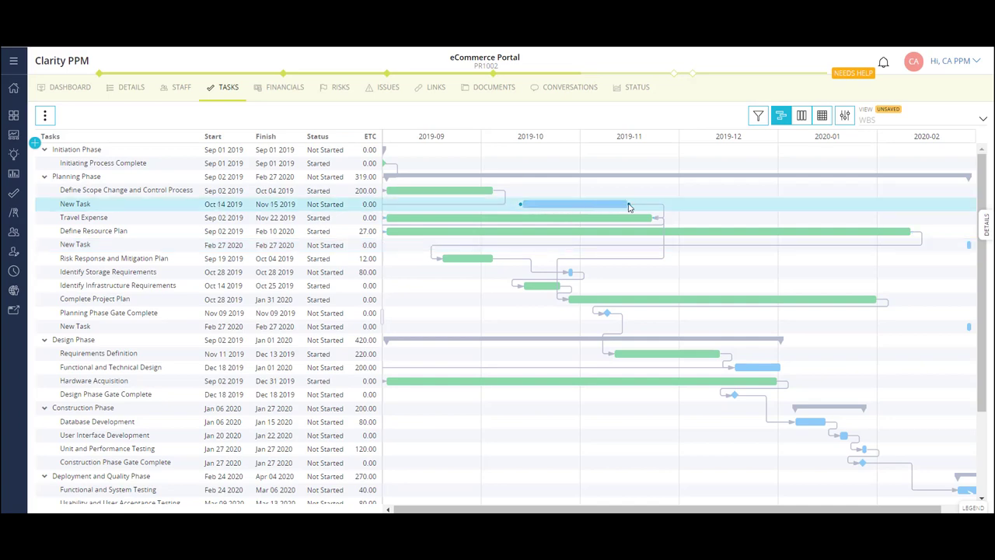
pyautogui.moveTo(629, 204); pyautogui.dragTo(653, 202)
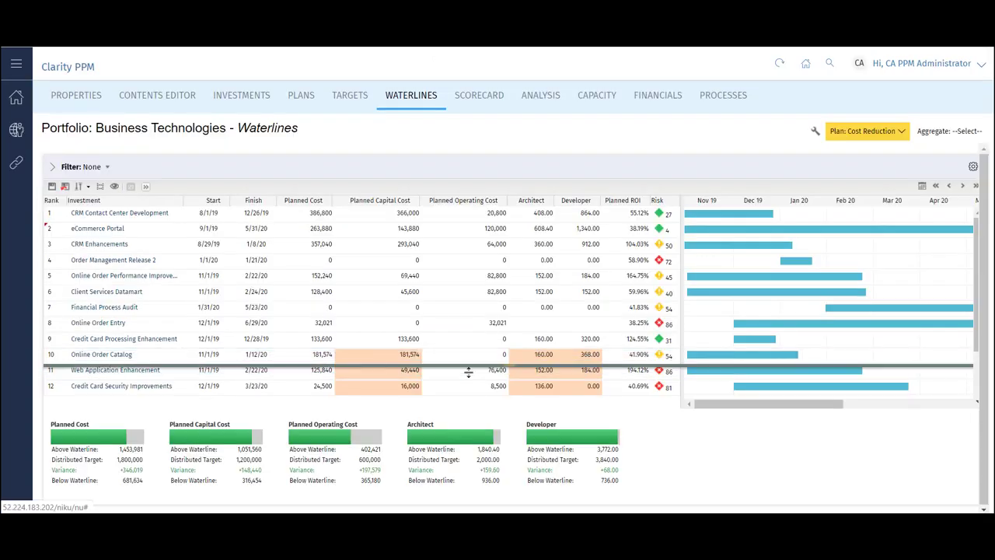
pyautogui.moveTo(470, 373); pyautogui.dragTo(472, 368)
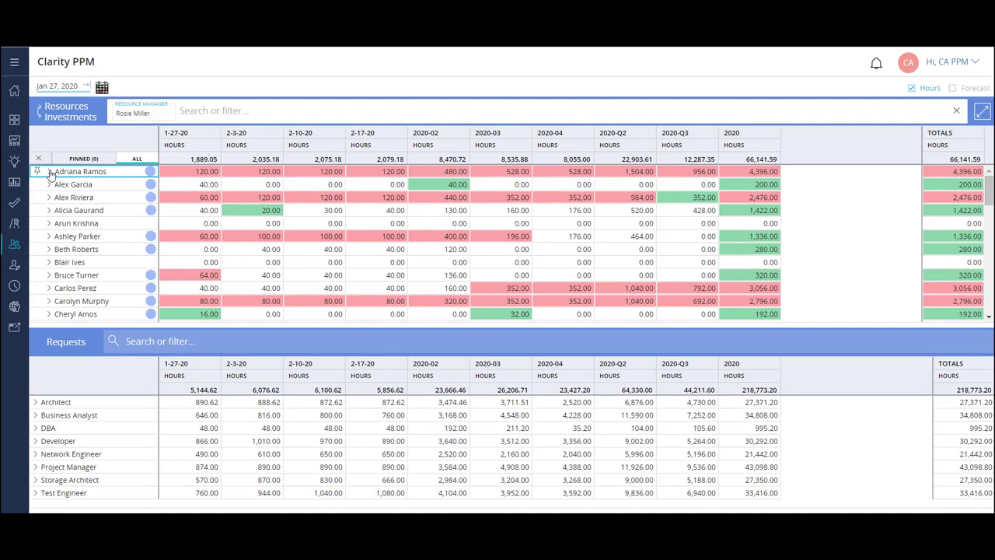
# Step: Expand a resource's investments and enter 8 hours for two days on the timesheet
pyautogui.click(49, 172)
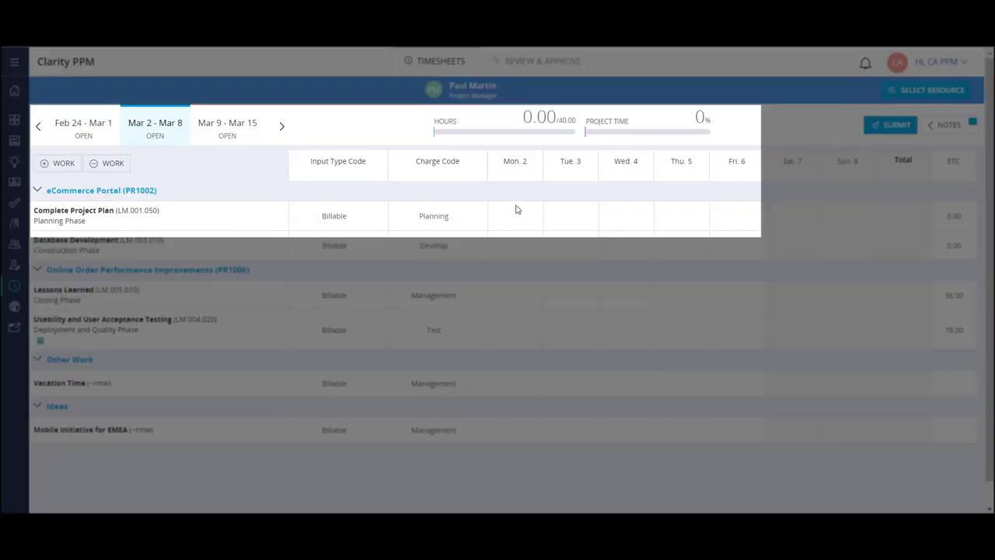
pyautogui.press('Tab')
pyautogui.write('8')
pyautogui.press('Tab')
pyautogui.write('8')
pyautogui.press('Tab')
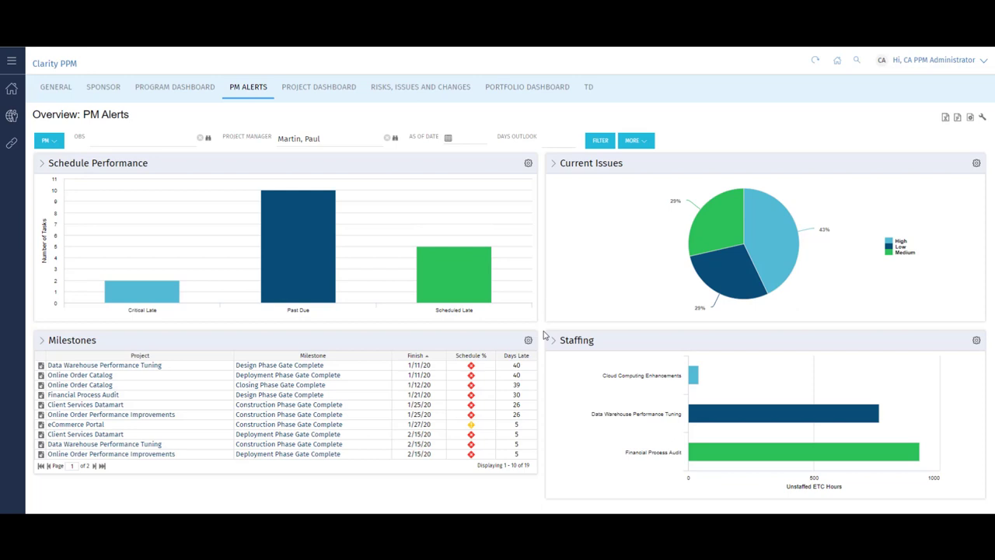
# Step: Drill into a Current Issues slice, return to PM Alerts, and show the Milestones portlet options
pyautogui.moveTo(777, 225)
pyautogui.click(779, 255)
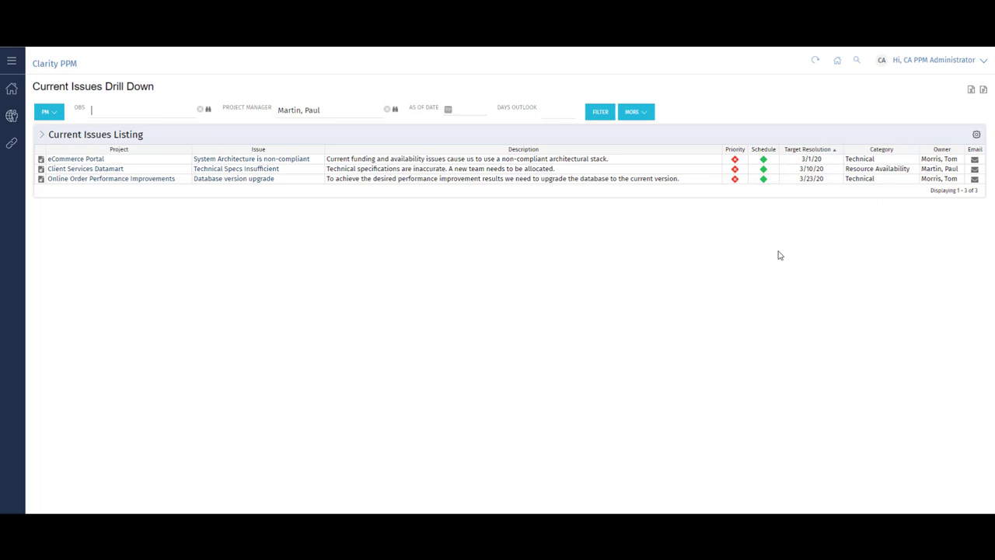
pyautogui.click(838, 62)
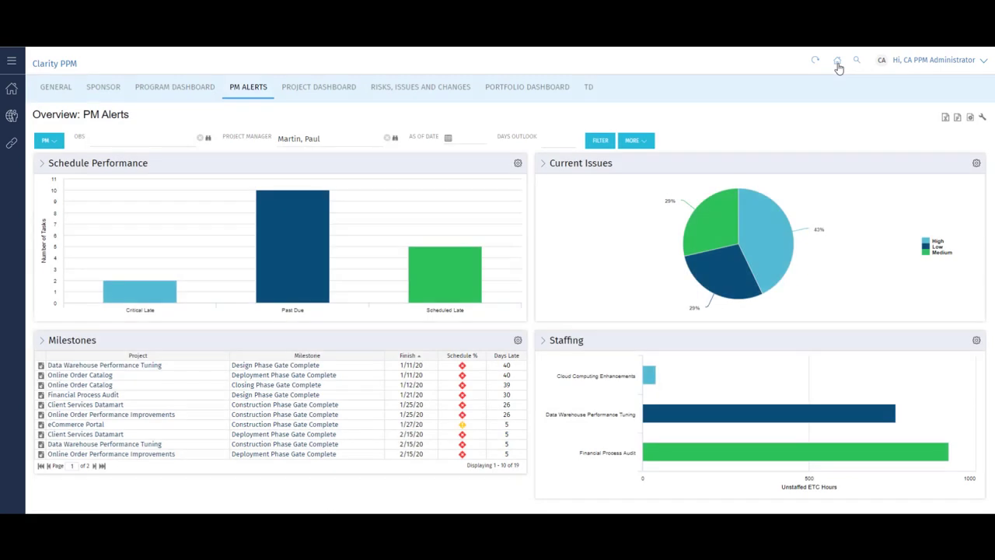
pyautogui.click(519, 342)
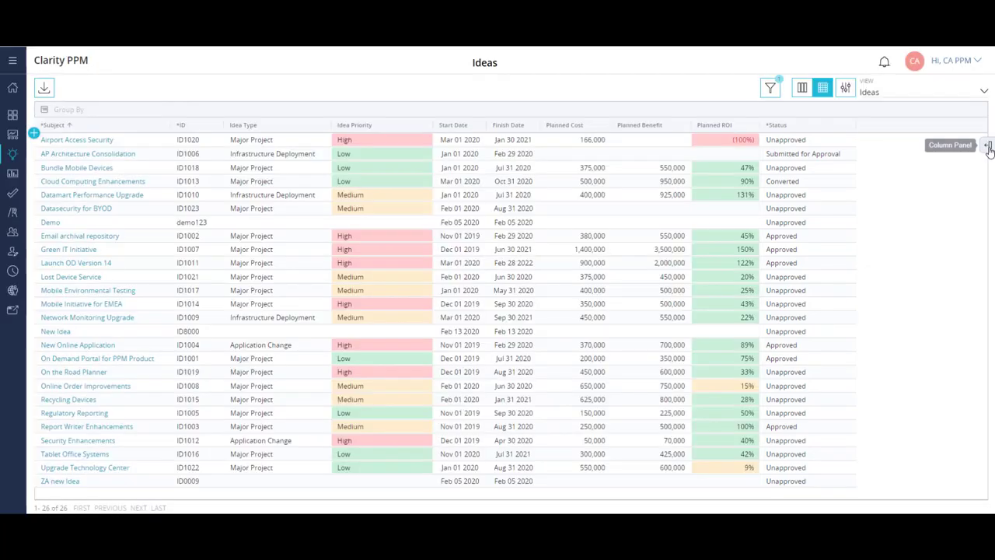
# Step: Add the Goal column to the Ideas grid after Idea Priority and widen it to fit
pyautogui.click(987, 145)
pyautogui.click(935, 140)
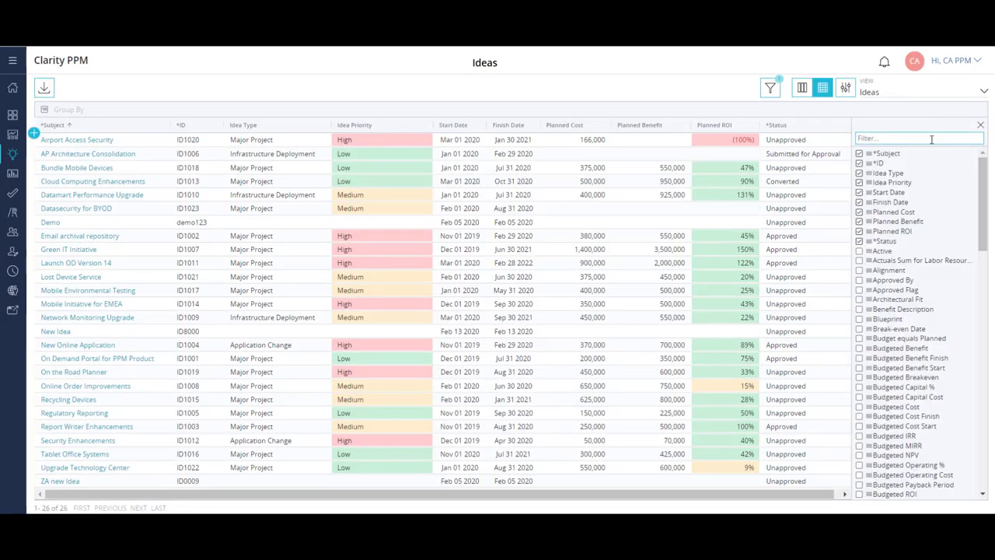
pyautogui.write('go')
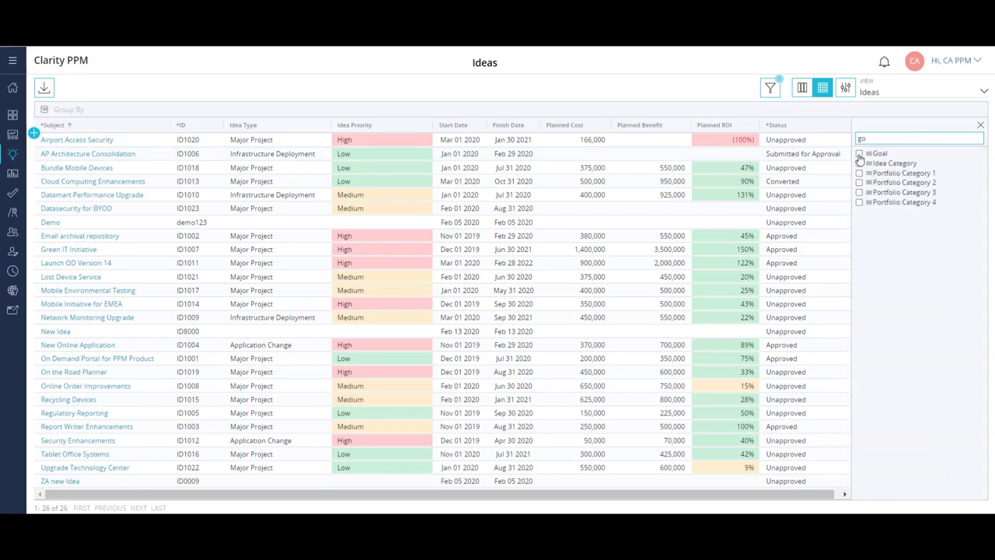
pyautogui.click(859, 153)
pyautogui.click(980, 126)
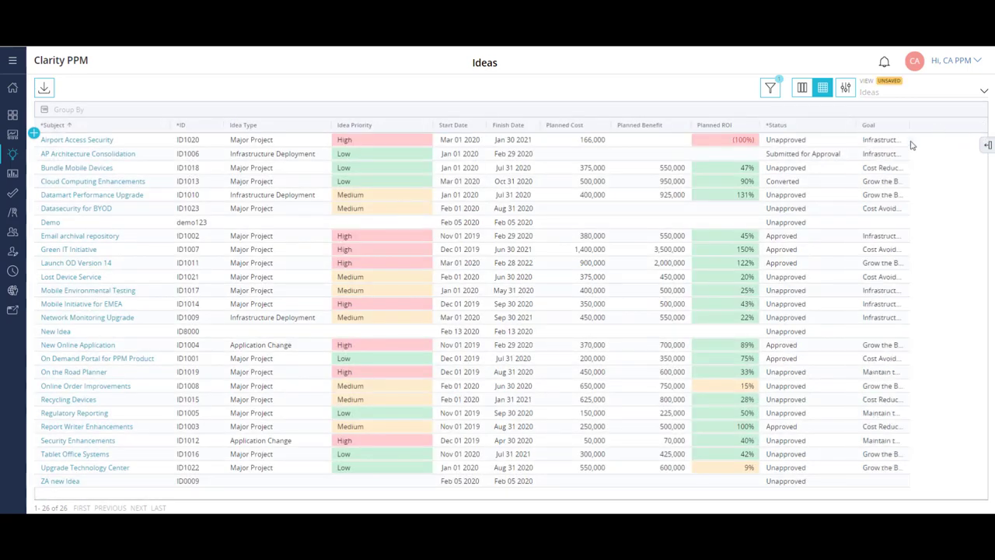
pyautogui.moveTo(888, 125); pyautogui.dragTo(464, 136)
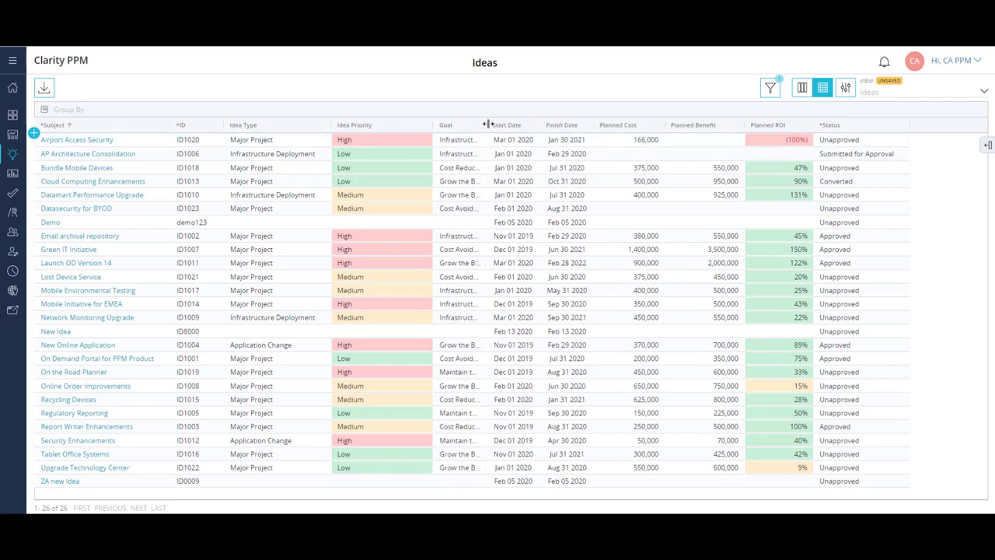
pyautogui.doubleClick(488, 124)
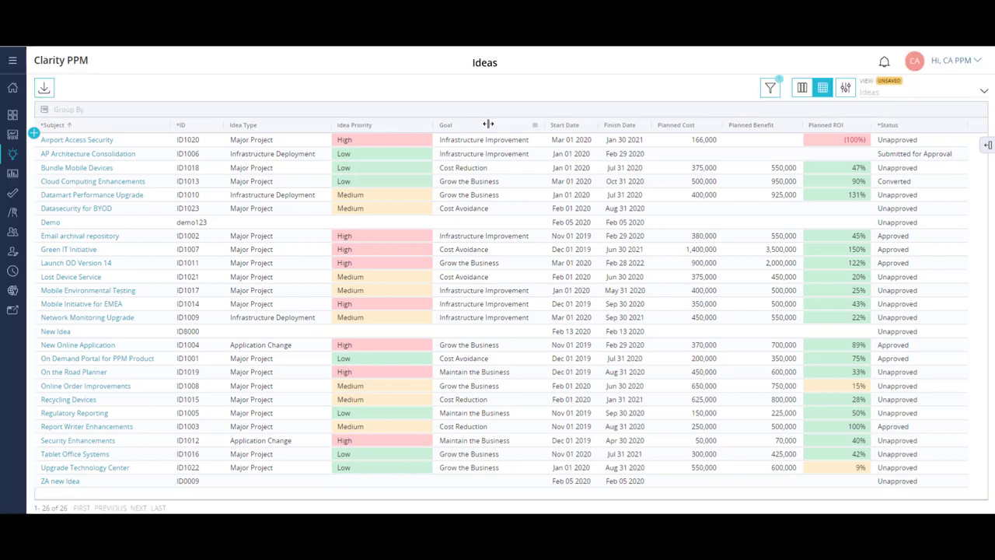
pyautogui.click(100, 140)
pyautogui.click(99, 140)
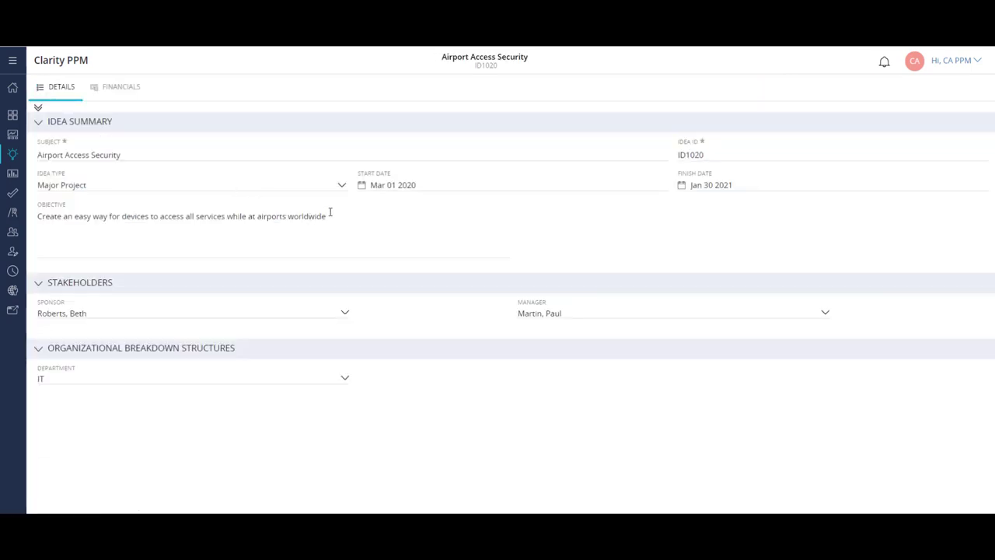
pyautogui.click(340, 188)
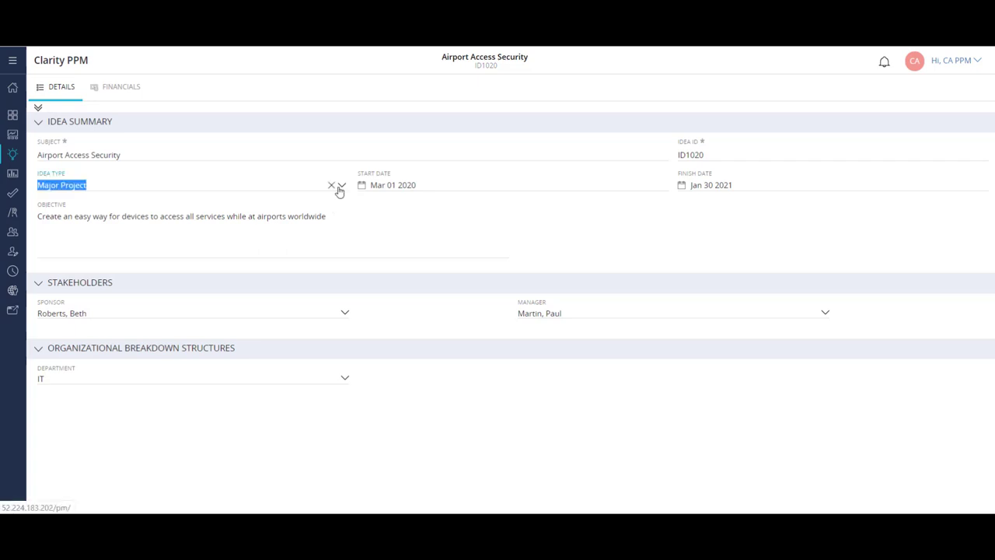
pyautogui.click(361, 187)
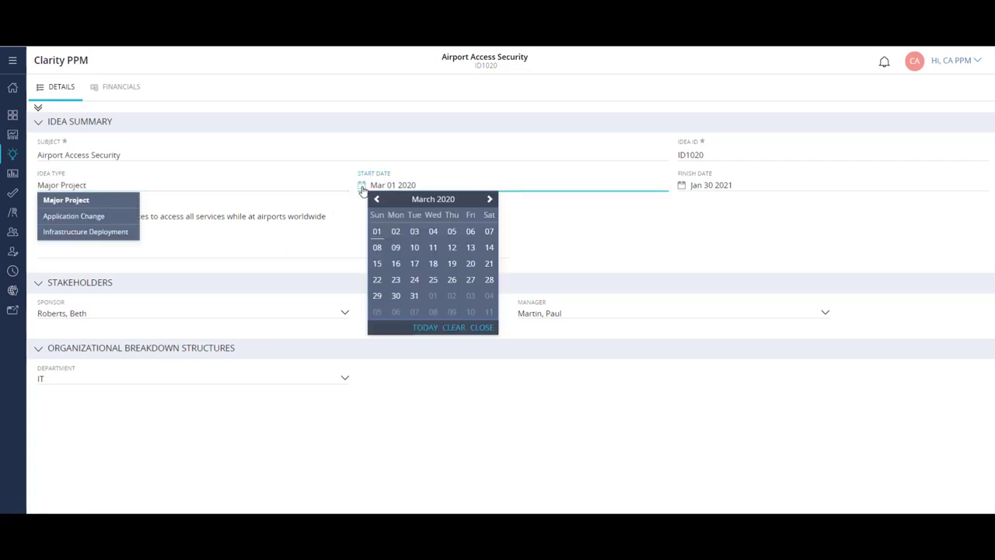
pyautogui.click(538, 230)
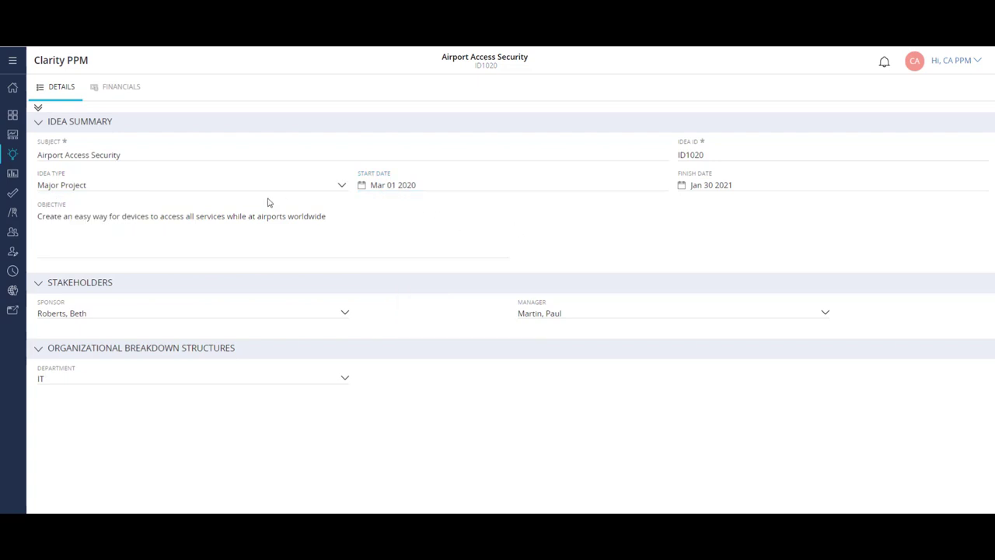
pyautogui.click(13, 155)
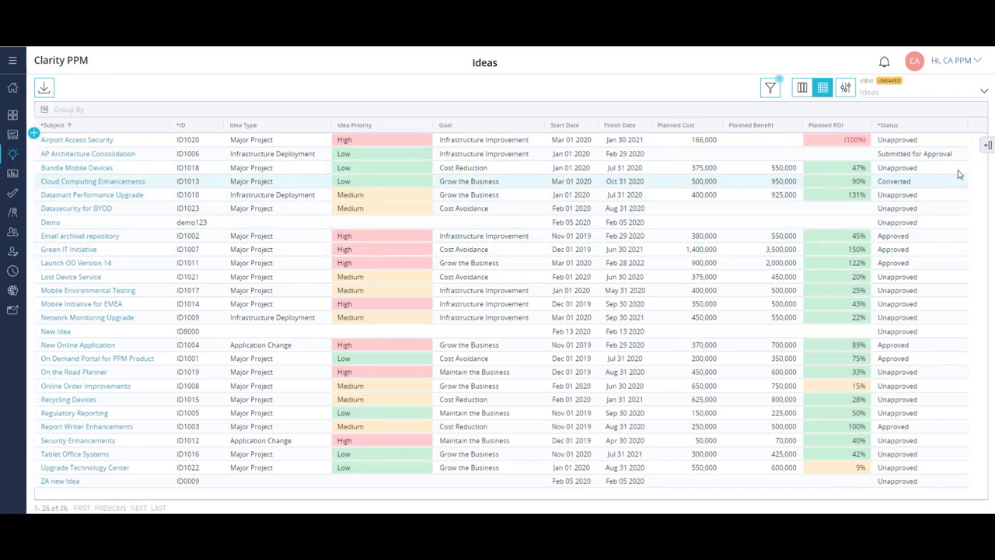
# Step: Switch the Ideas grid to the saved US view
pyautogui.click(983, 91)
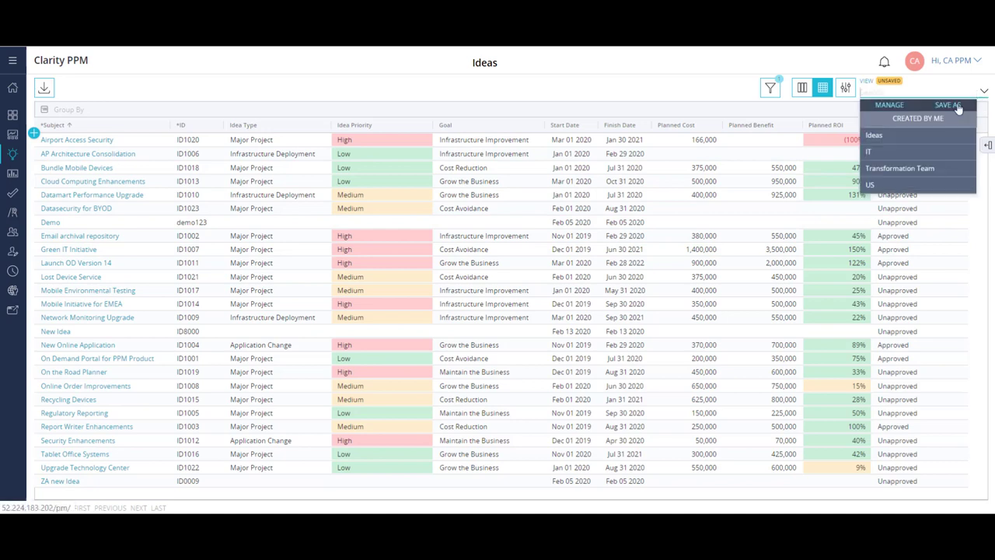
pyautogui.click(892, 185)
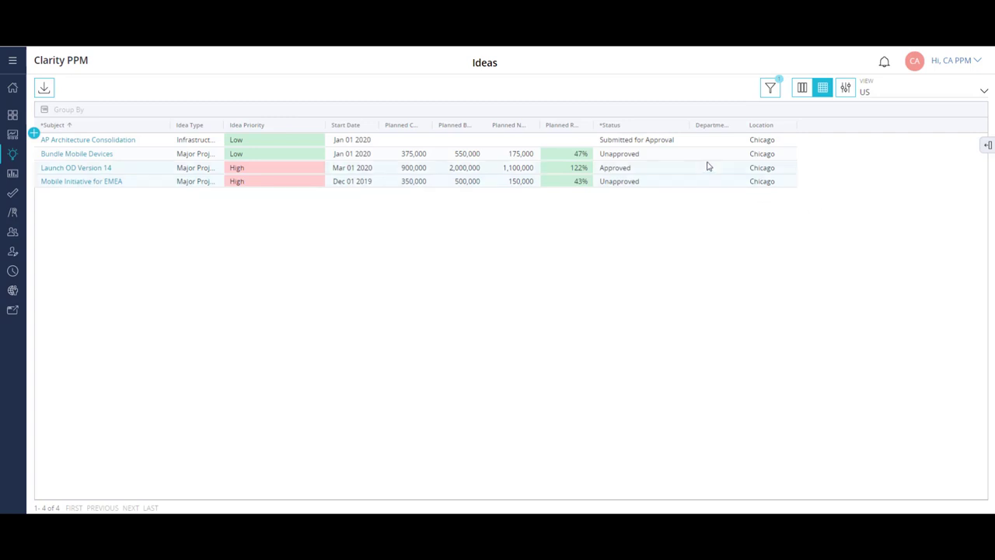
# Step: Show Application Change Template for converting Launch OD Version 14, then cancel without creating a project
pyautogui.rightClick(629, 169)
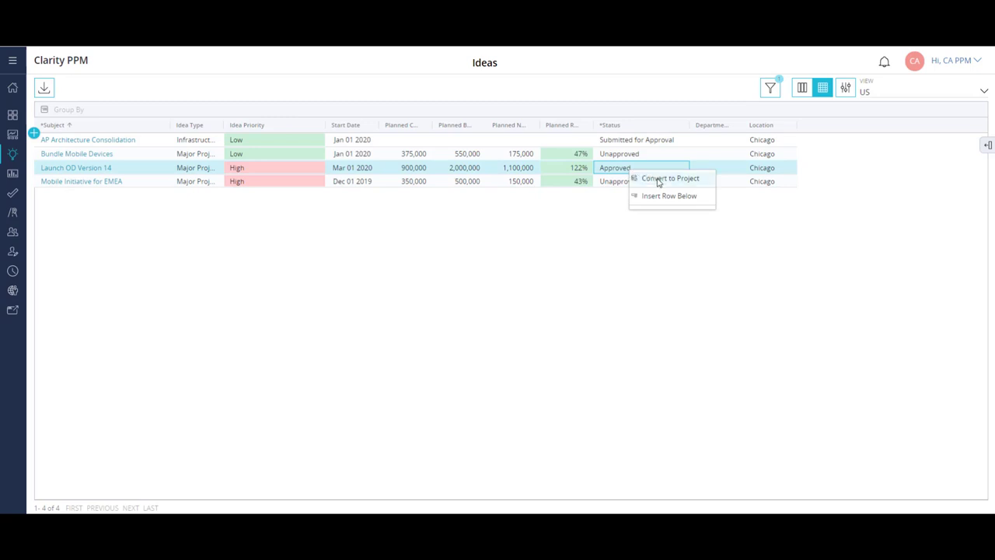
pyautogui.click(658, 179)
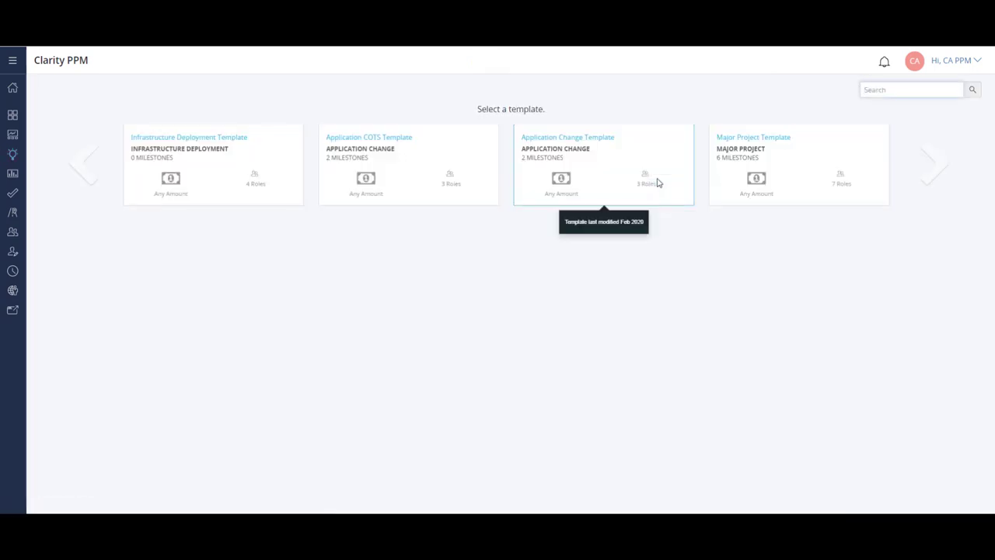
pyautogui.click(613, 159)
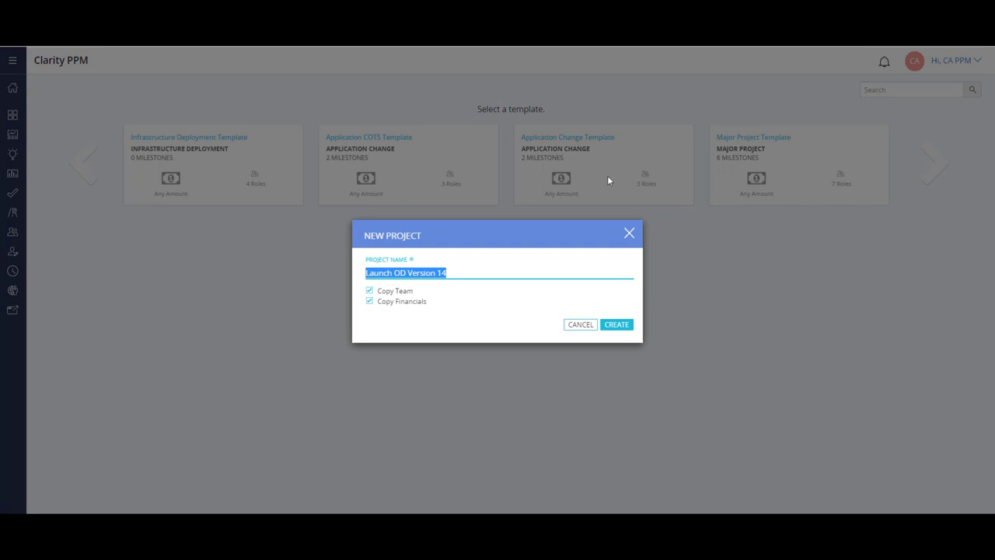
pyautogui.click(630, 233)
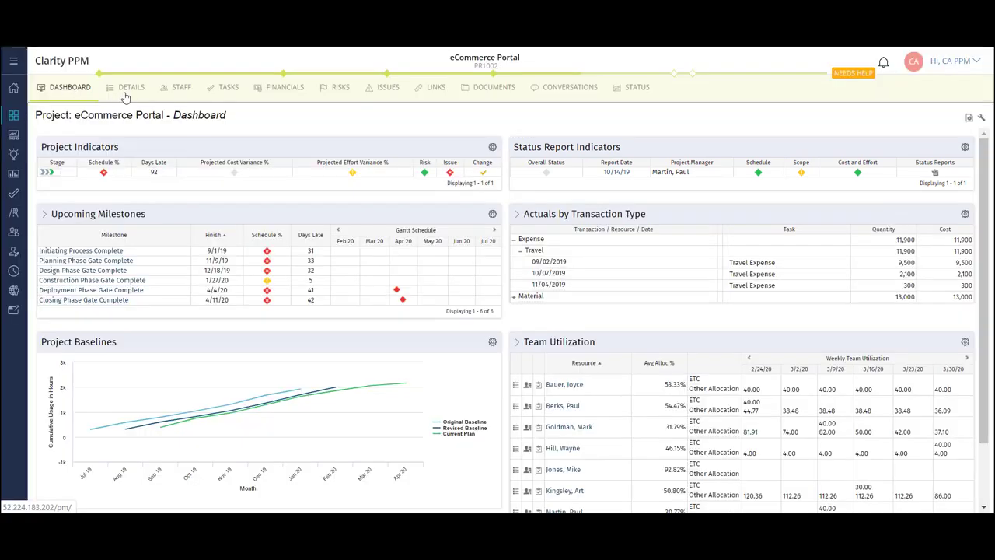
# Step: Open the eCommerce Portal project's details and show its staff list
pyautogui.click(130, 98)
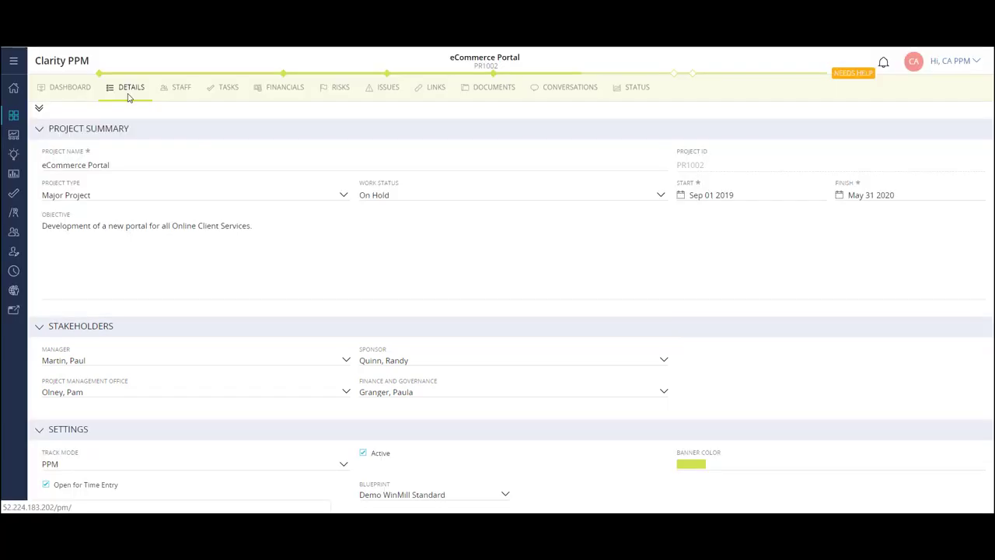
pyautogui.click(170, 96)
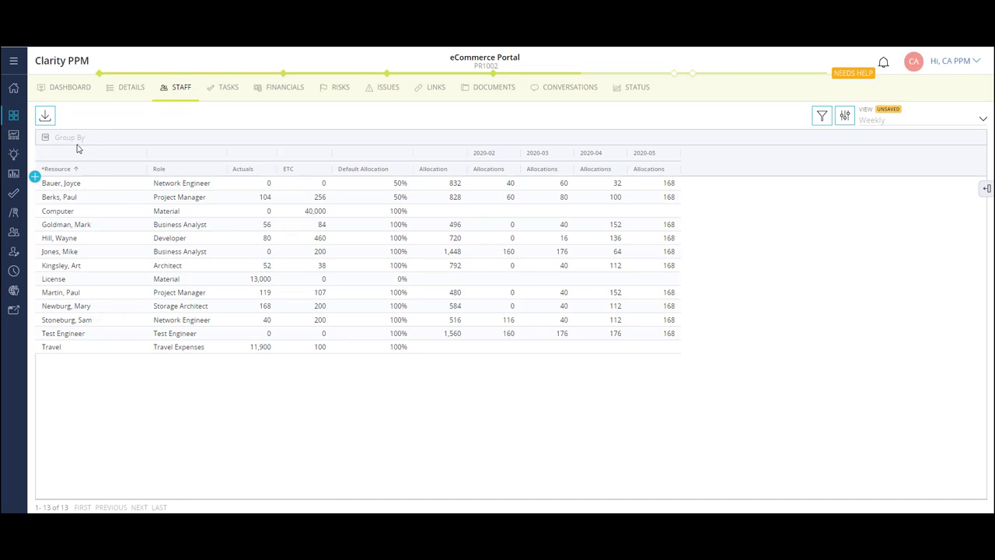
# Step: Add the Business Analyst role as a new staff member on the project
pyautogui.click(35, 176)
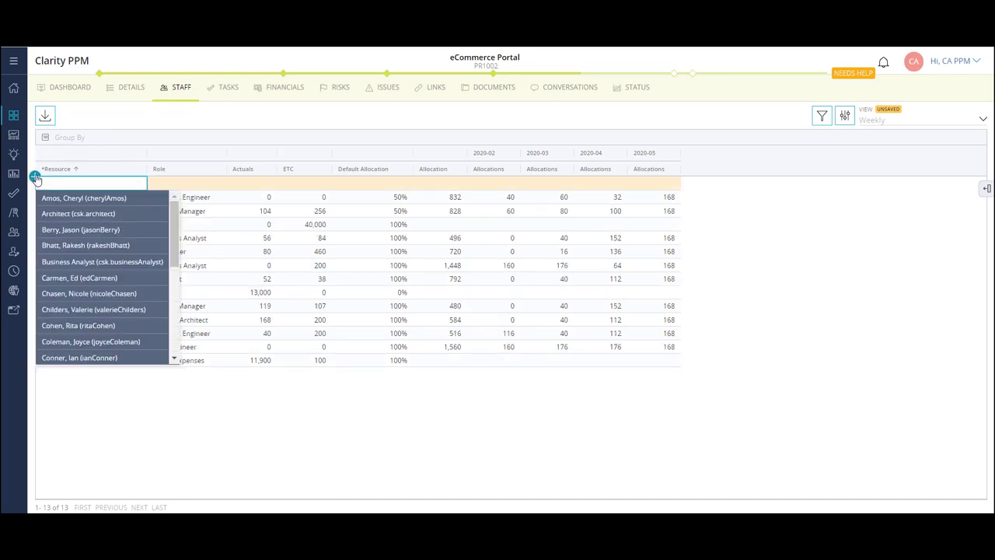
pyautogui.write('b')
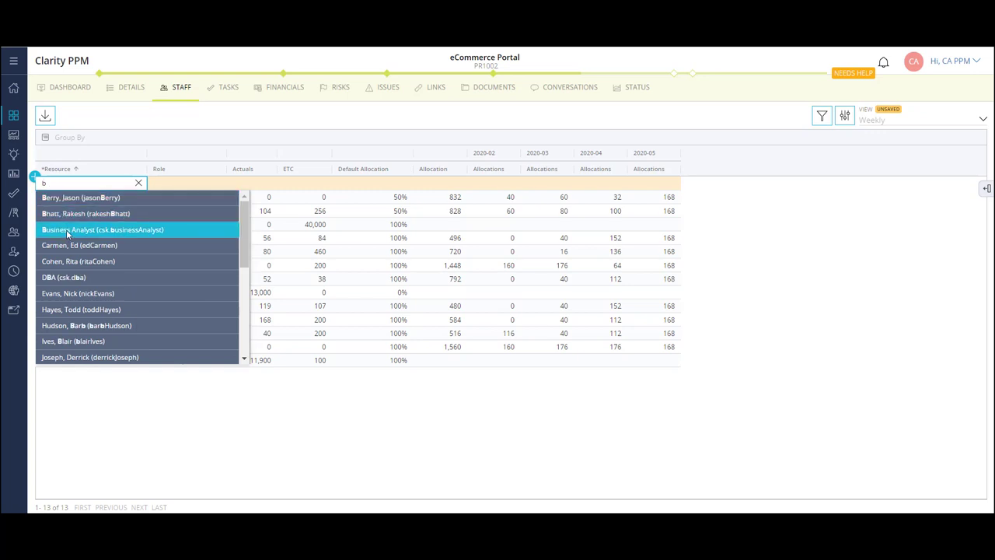
pyautogui.click(67, 230)
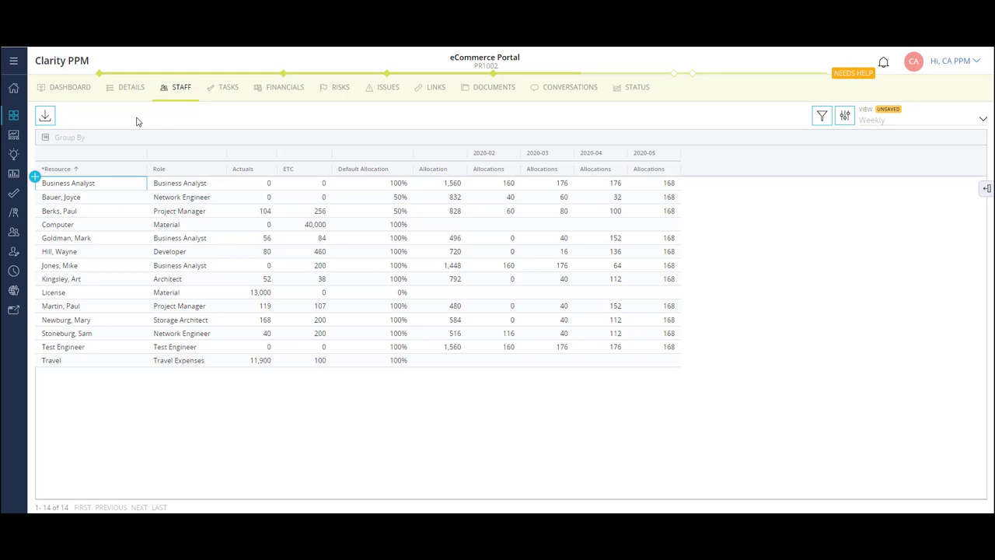
# Step: Allocate the Business Analyst 40 for 2020-02 through 2020-04 and 0 for 2020-05
pyautogui.click(515, 184)
pyautogui.write('40')
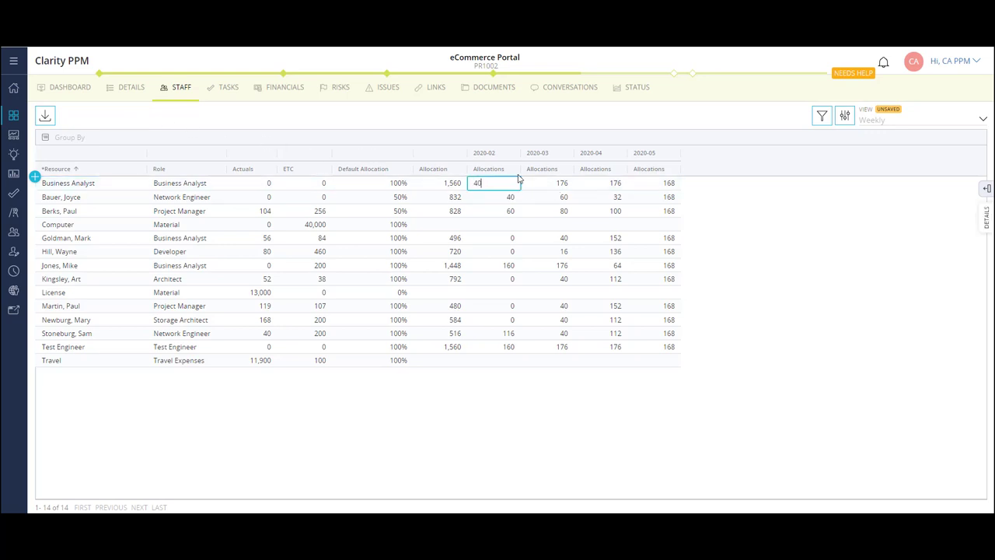
pyautogui.press('Tab')
pyautogui.write('40')
pyautogui.press('Tab')
pyautogui.write('40')
pyautogui.press('Tab')
pyautogui.write('0')
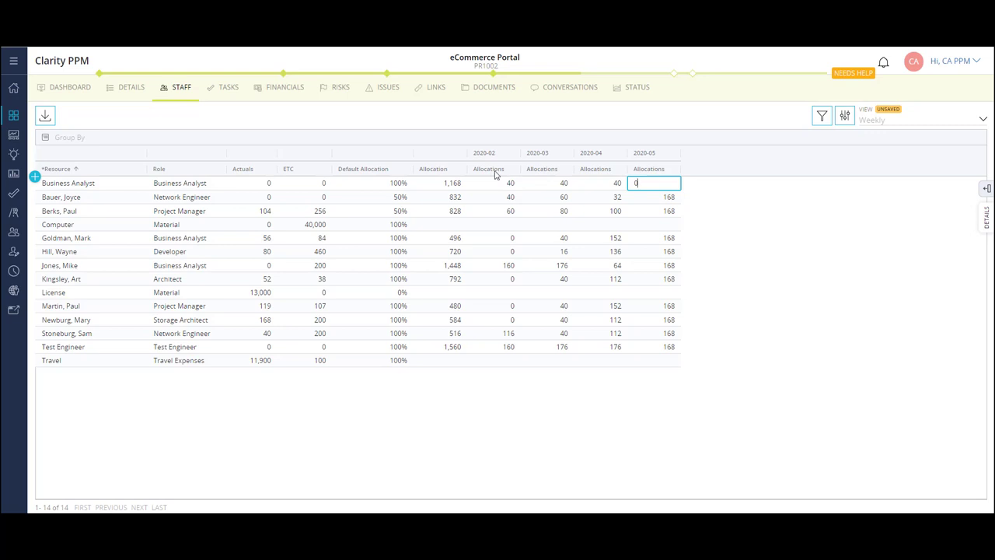
# Step: Show the task schedule and the details panel for Define Scope Change and Control Process
pyautogui.click(226, 87)
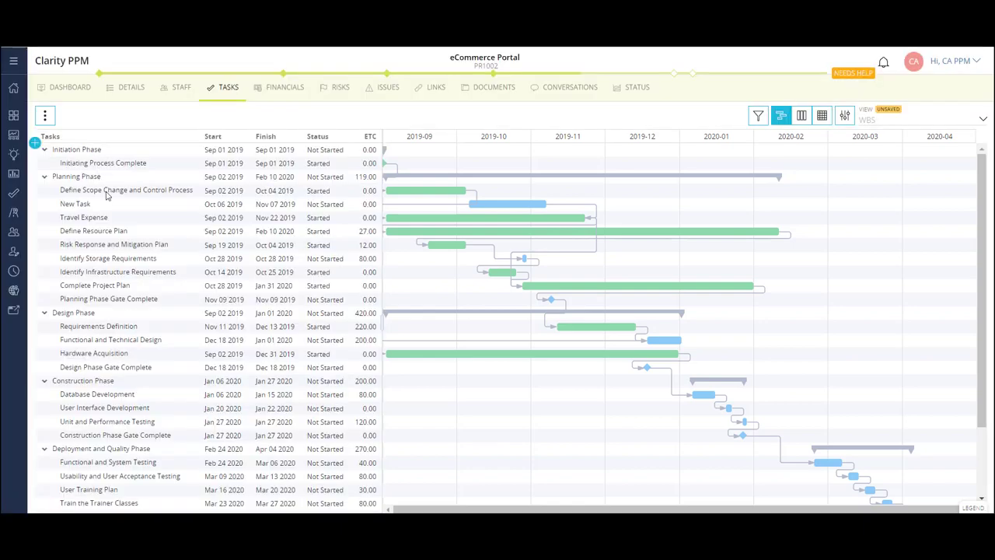
pyautogui.click(108, 193)
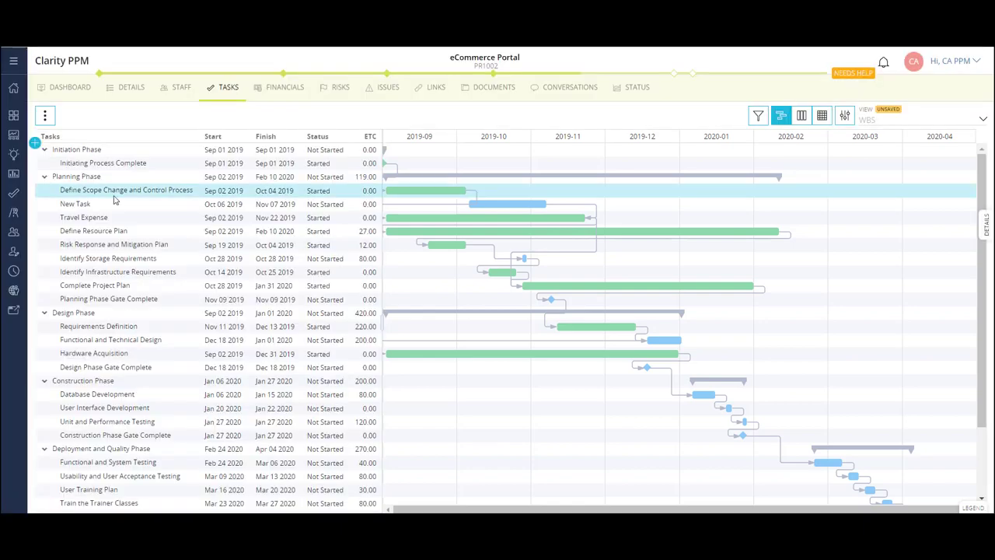
pyautogui.click(985, 233)
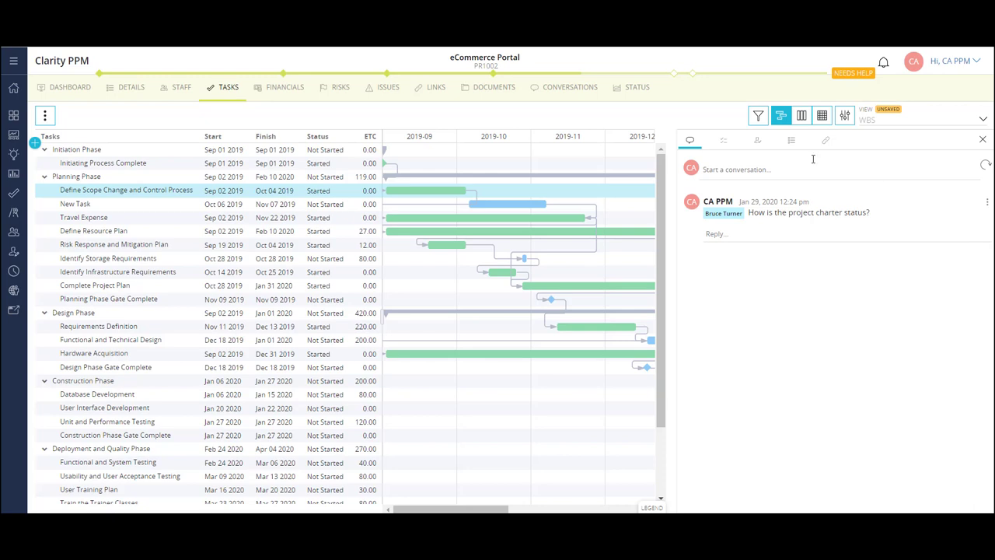
# Step: Complete the Meet with Stakeholders to-do and assign a searched resource to the task
pyautogui.click(723, 140)
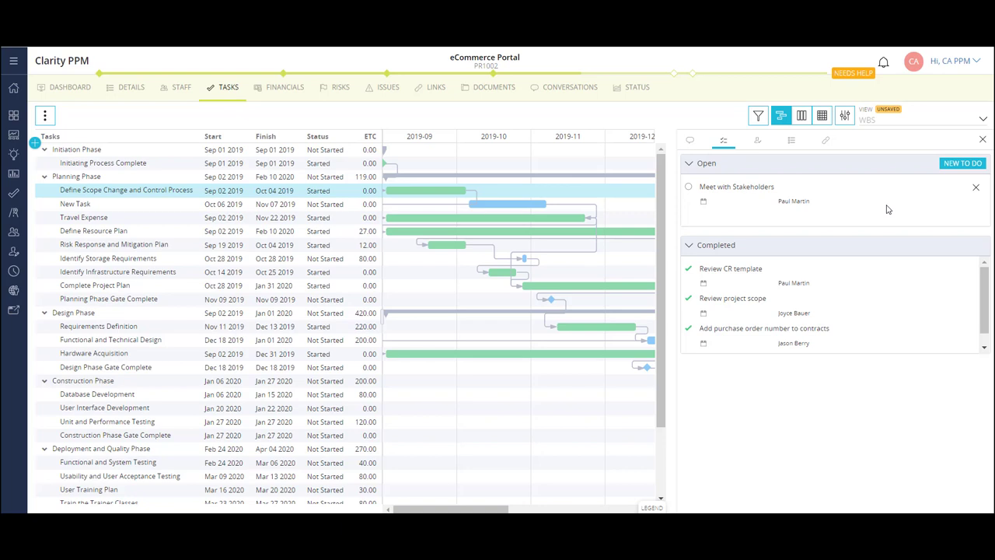
pyautogui.click(688, 187)
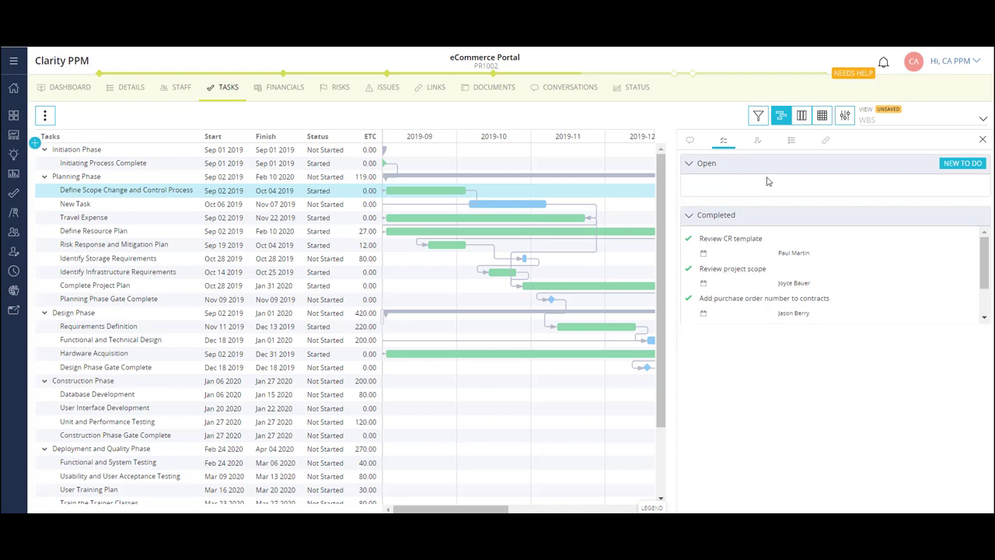
pyautogui.click(757, 141)
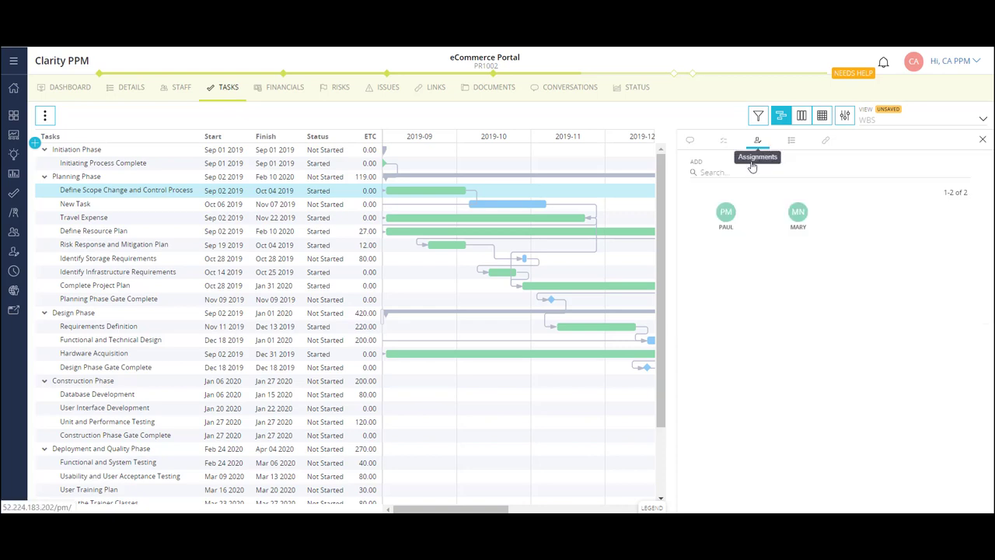
pyautogui.click(747, 172)
pyautogui.write('mike')
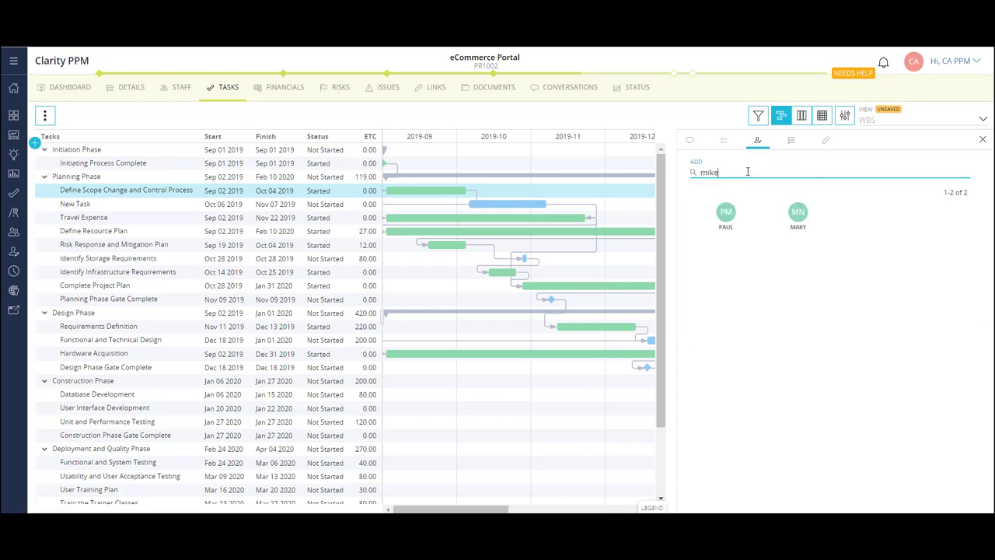
pyautogui.click(734, 203)
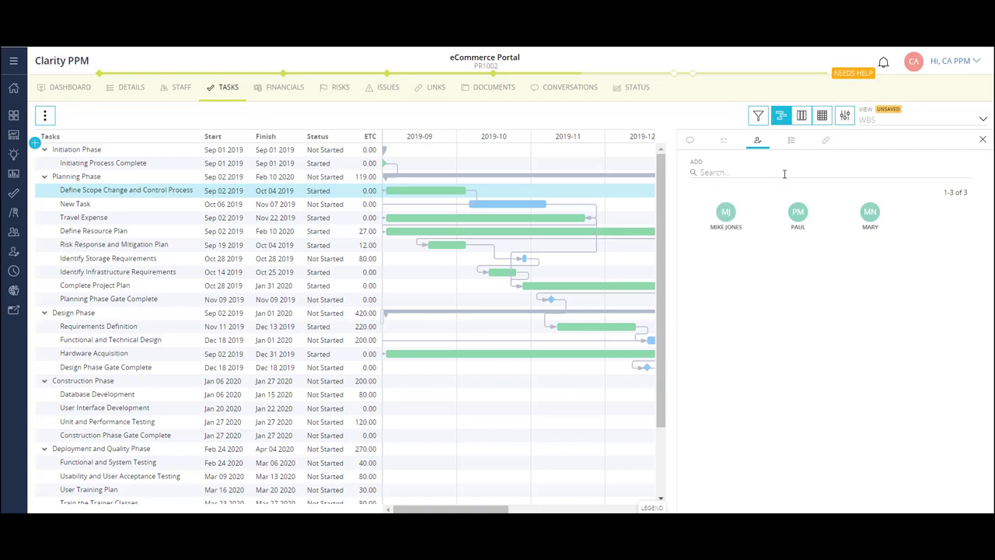
# Step: Add the Actuals field to the task's Details section and close the side panel
pyautogui.click(791, 141)
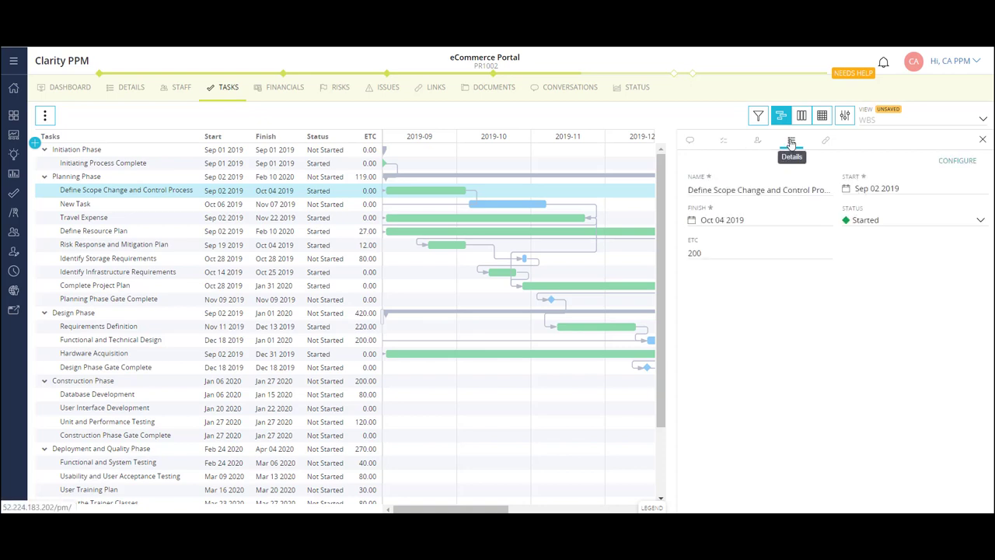
pyautogui.click(959, 163)
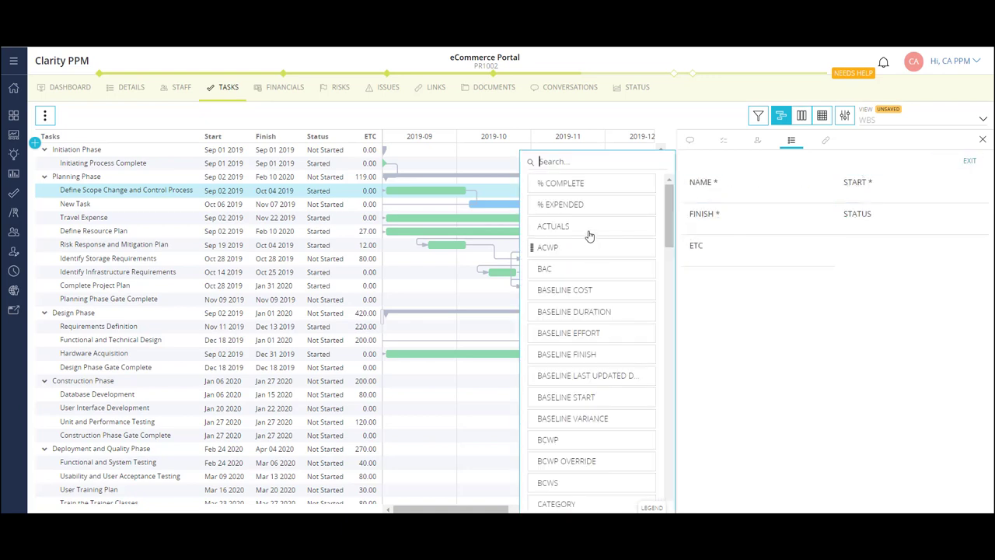
pyautogui.moveTo(590, 228)
pyautogui.mouseDown()
pyautogui.moveTo(668, 221)
pyautogui.moveTo(855, 248)
pyautogui.mouseUp()
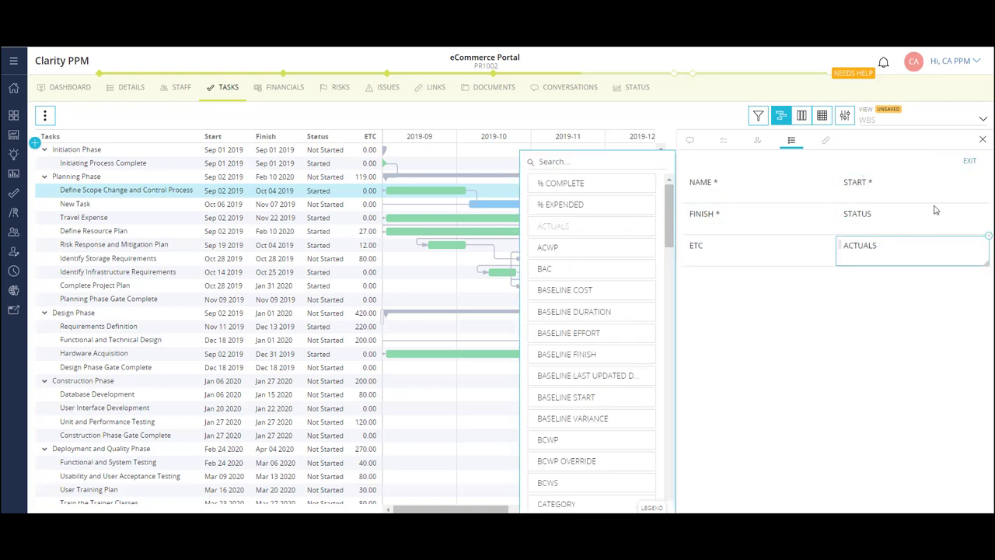
pyautogui.click(970, 161)
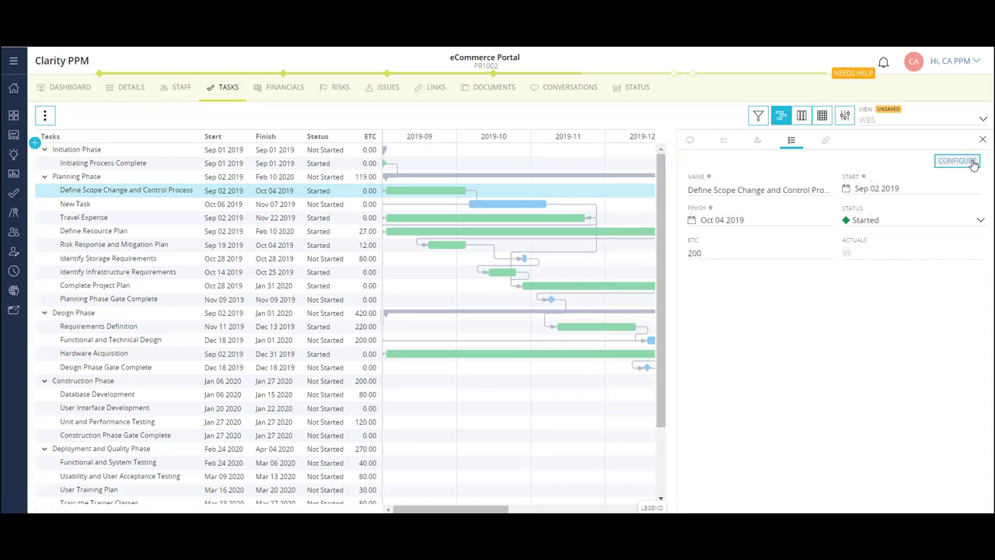
pyautogui.click(983, 140)
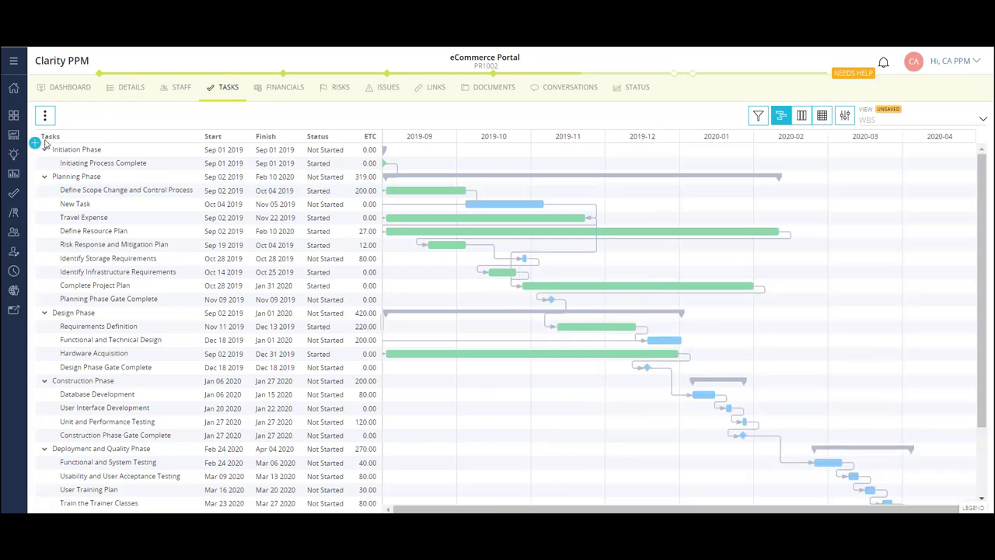
# Step: Add a task below Planning Phase Gate Complete and a sibling after Define Resource Plan, then move New Task later
pyautogui.hotkey('alt', 'shift', 'n')
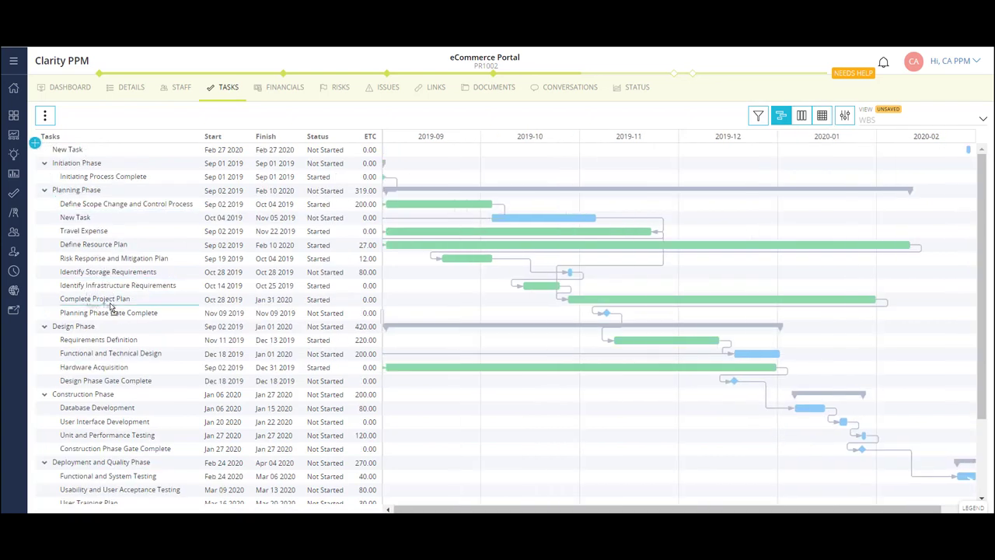
pyautogui.moveTo(111, 306); pyautogui.dragTo(115, 300)
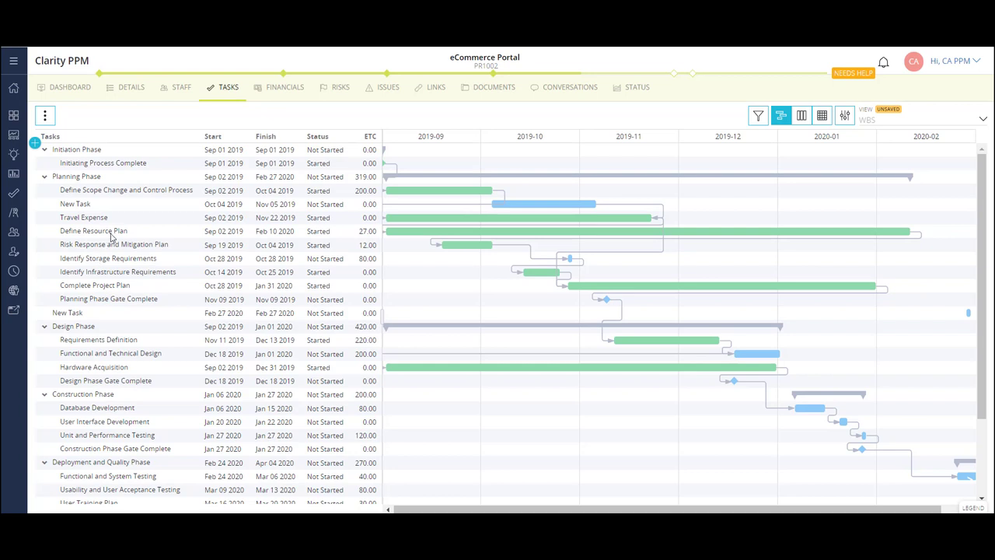
pyautogui.click(113, 235)
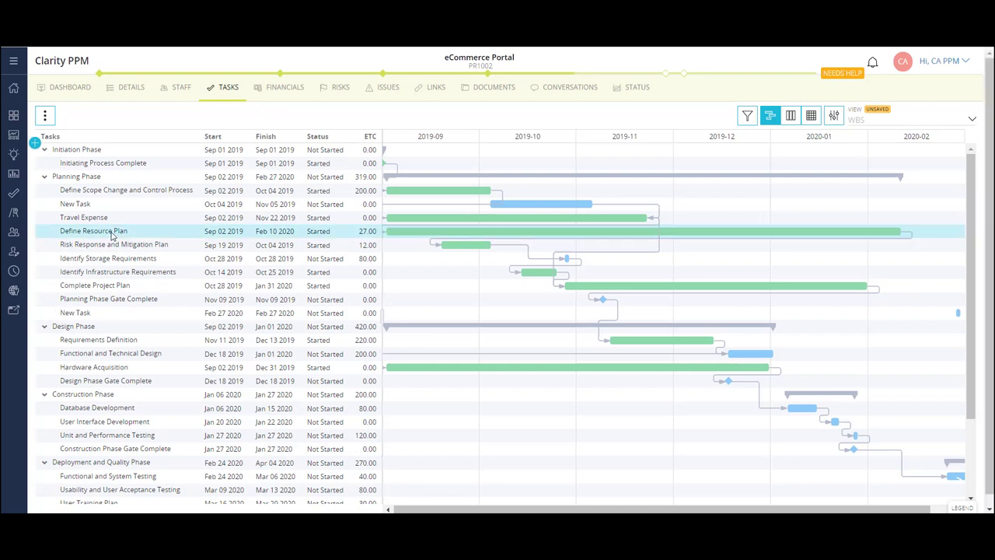
pyautogui.rightClick(113, 234)
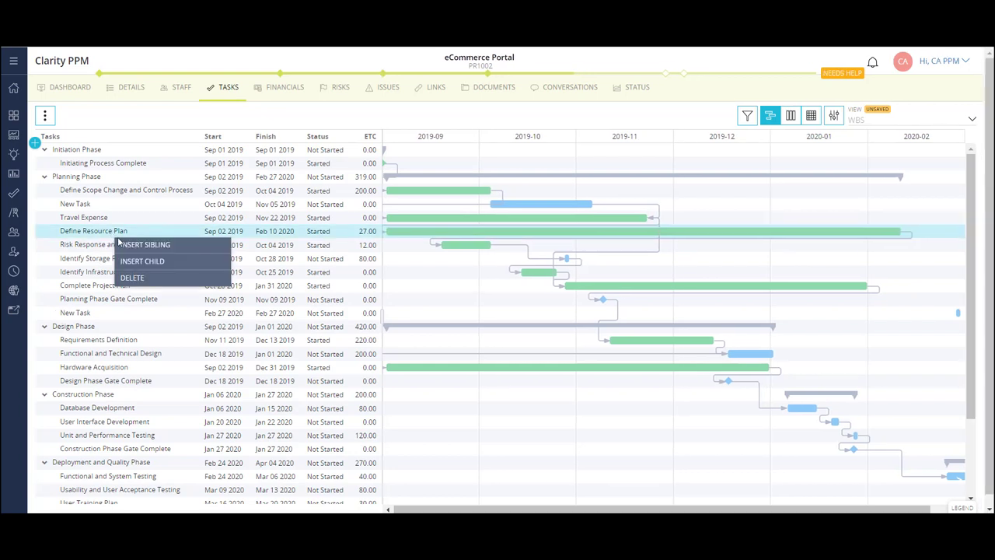
pyautogui.press('Escape')
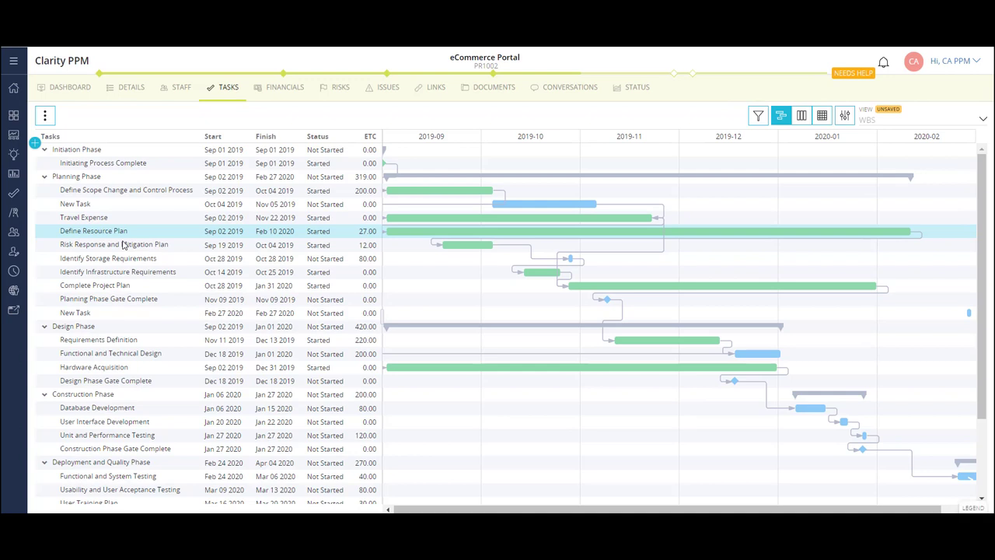
pyautogui.click(122, 245)
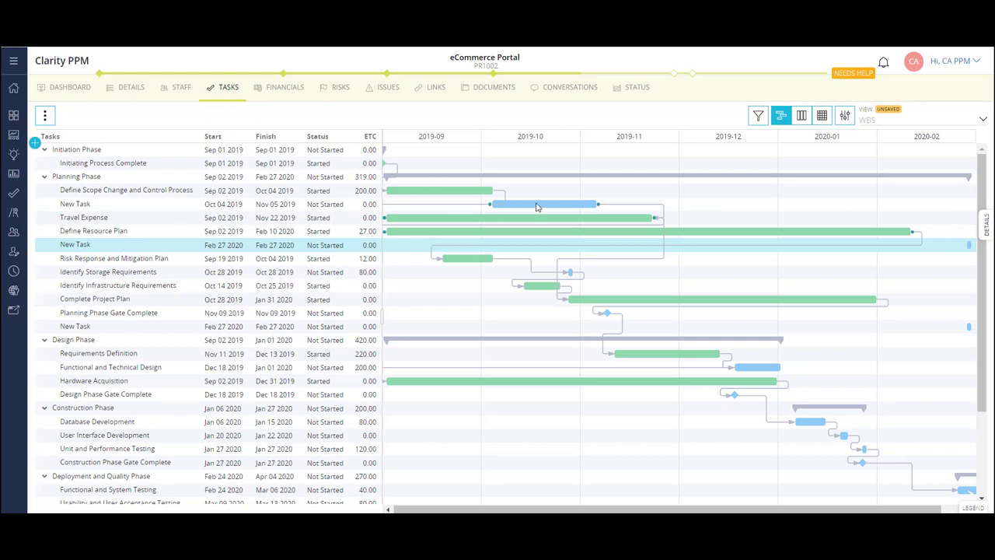
pyautogui.moveTo(539, 209); pyautogui.dragTo(657, 204)
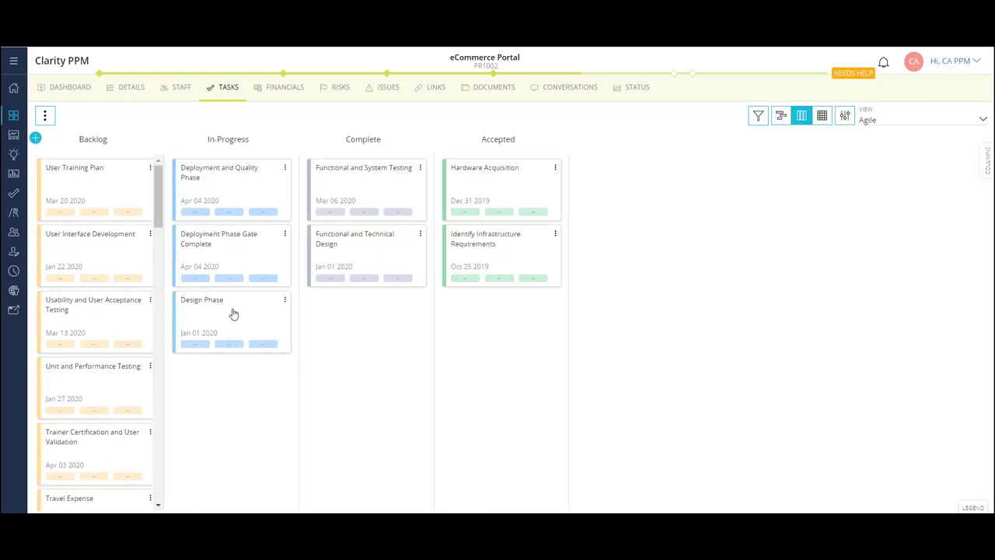
# Step: Move the Design Phase card to Complete and Functional and System Testing to Accepted
pyautogui.moveTo(231, 313)
pyautogui.mouseDown()
pyautogui.moveTo(336, 329)
pyautogui.moveTo(345, 313)
pyautogui.mouseUp()
pyautogui.moveTo(371, 195); pyautogui.dragTo(460, 342)
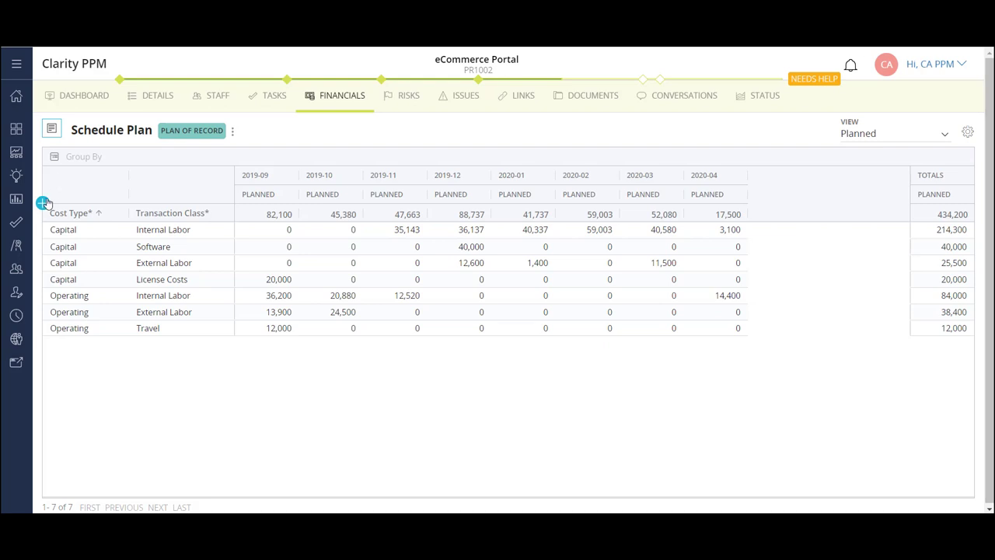
# Step: Add an Operating Maintenance cost line planning 5,000 in each of 2019-09 and 2019-10
pyautogui.click(42, 202)
pyautogui.click(78, 232)
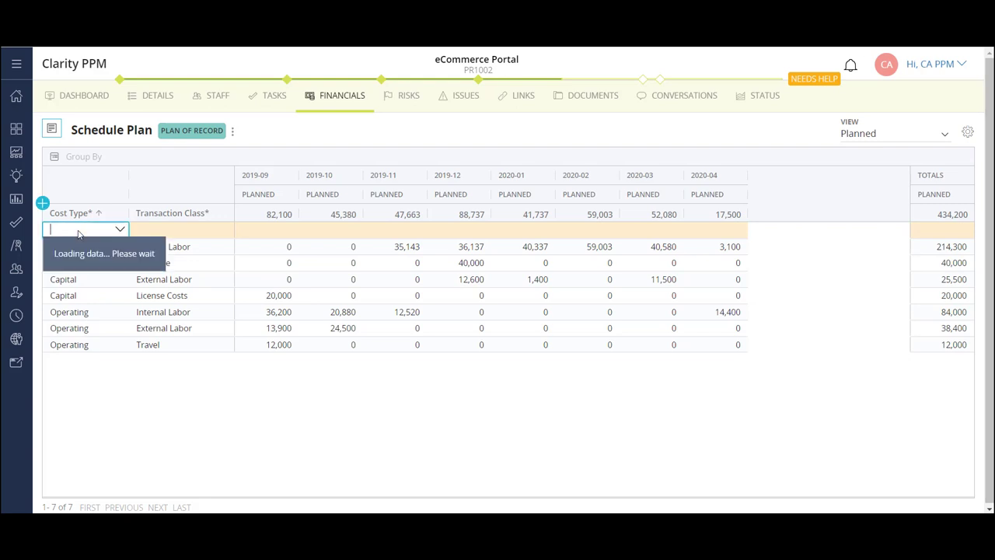
pyautogui.click(75, 264)
pyautogui.click(160, 233)
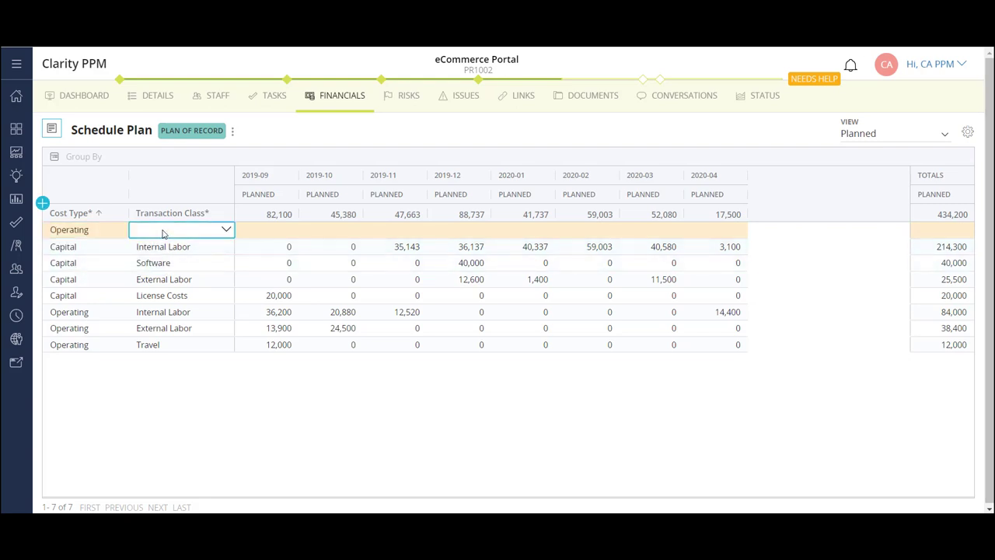
pyautogui.click(173, 325)
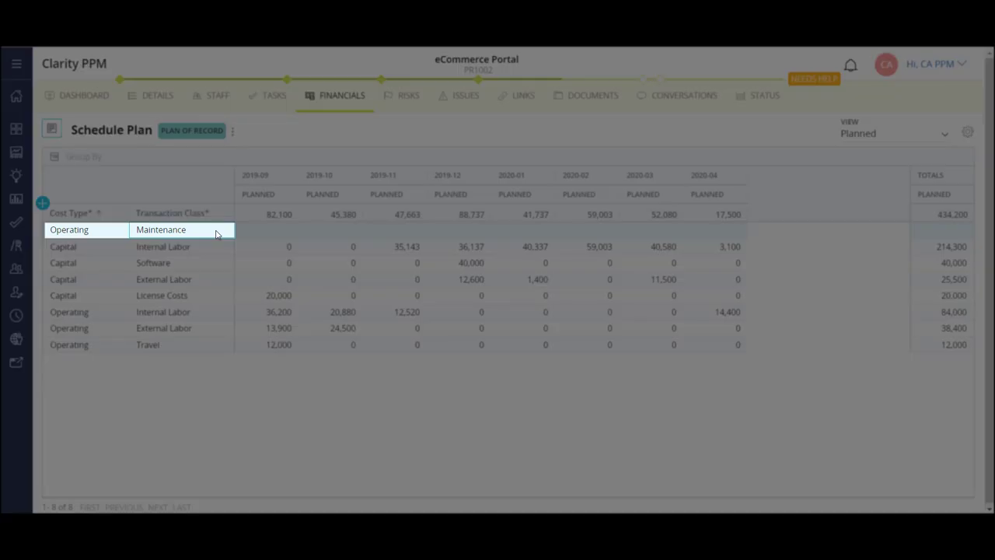
pyautogui.write('5000')
pyautogui.press('Tab')
pyautogui.write('5000')
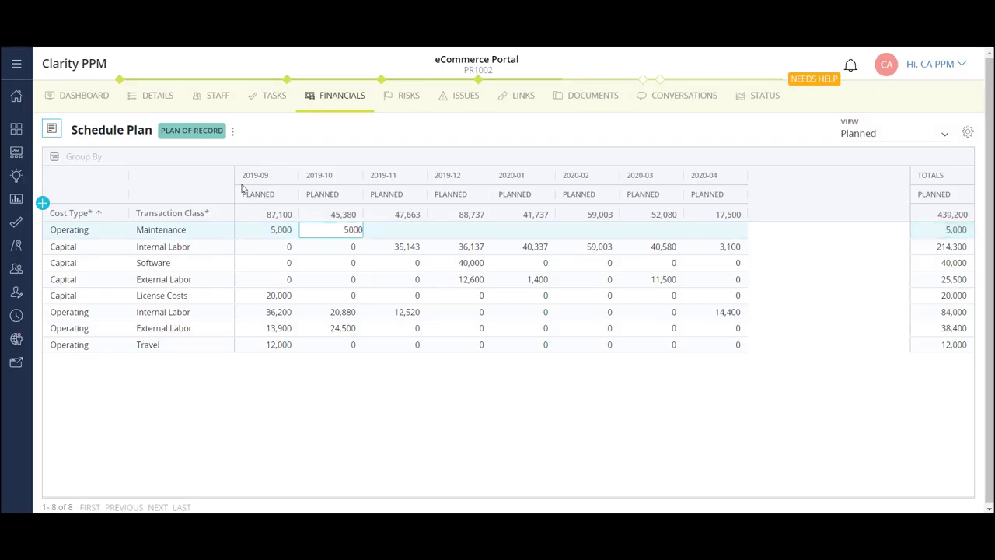
pyautogui.click(308, 132)
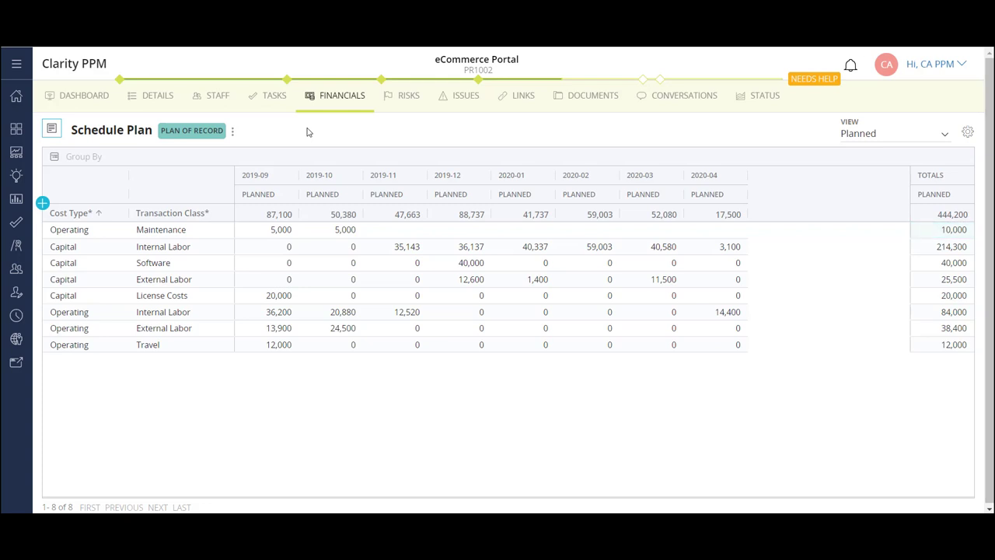
# Step: Open the Schedule Plan's action options, then return to the Cost Plans list
pyautogui.click(232, 131)
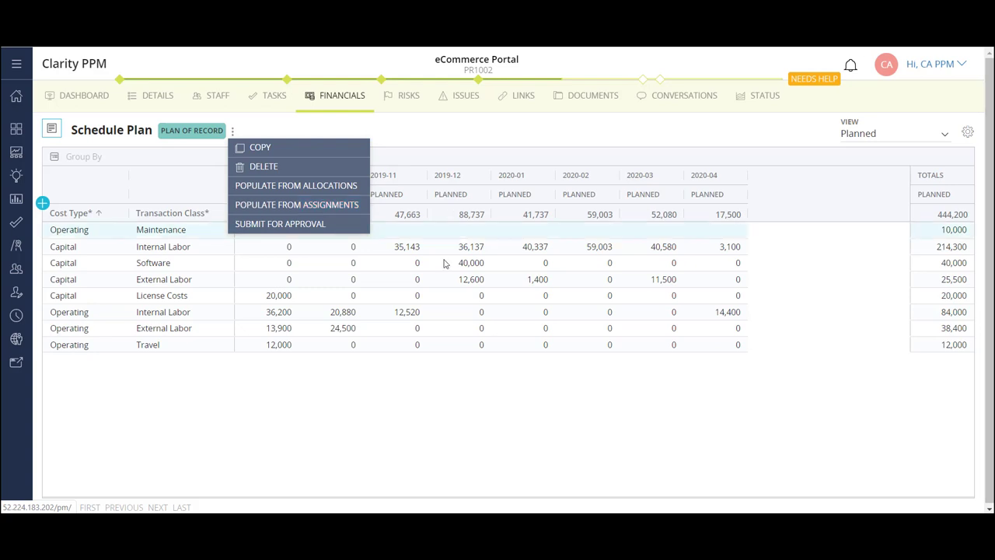
pyautogui.click(53, 130)
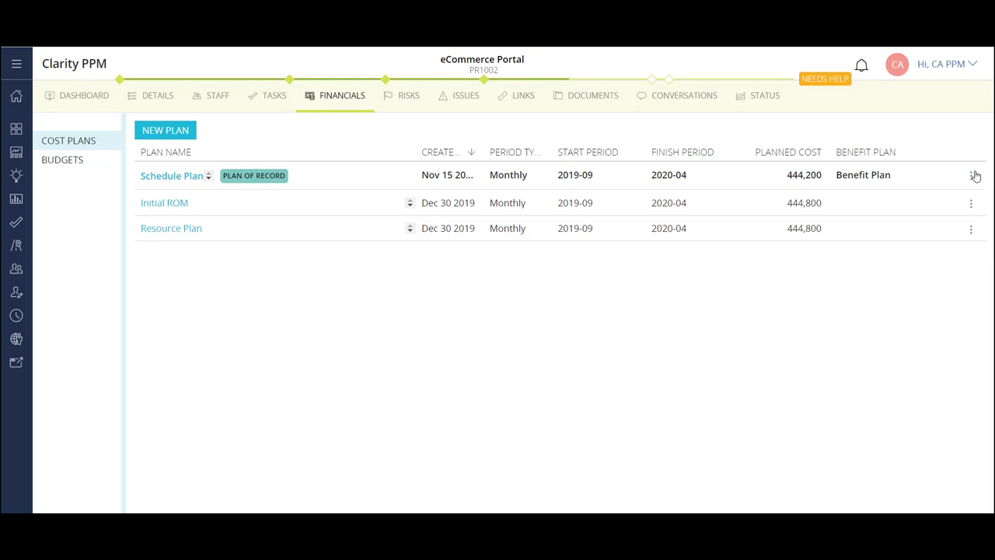
# Step: Open and then dismiss the Schedule Plan row's actions menu
pyautogui.click(970, 175)
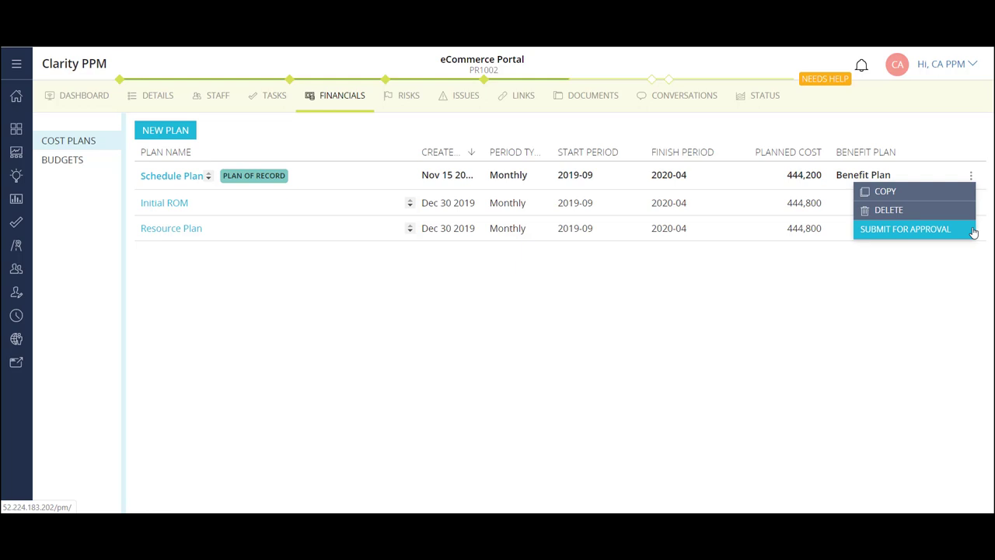
pyautogui.click(957, 302)
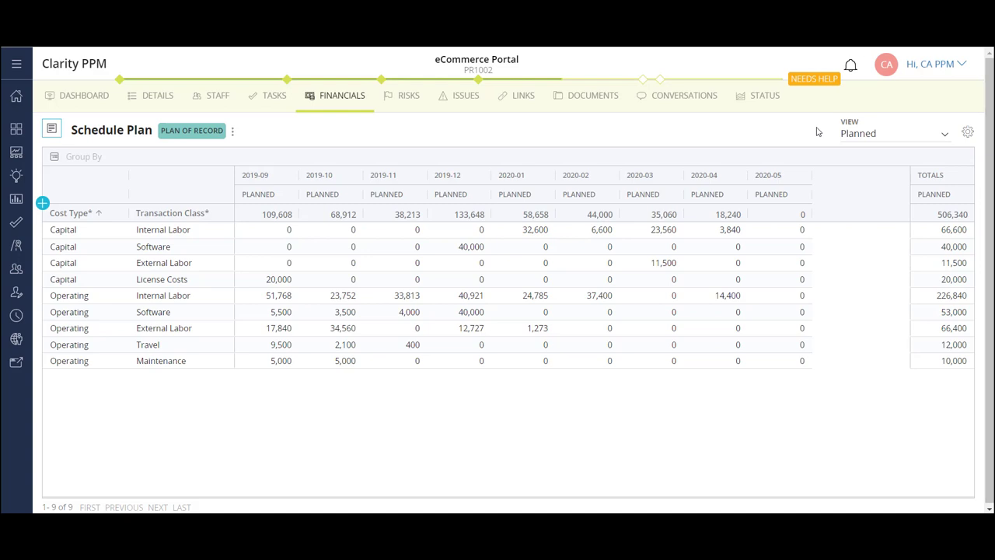
# Step: Show the Schedule Plan as Planned To Actuals by quarter, grouped by Cost Type
pyautogui.click(872, 134)
pyautogui.click(871, 169)
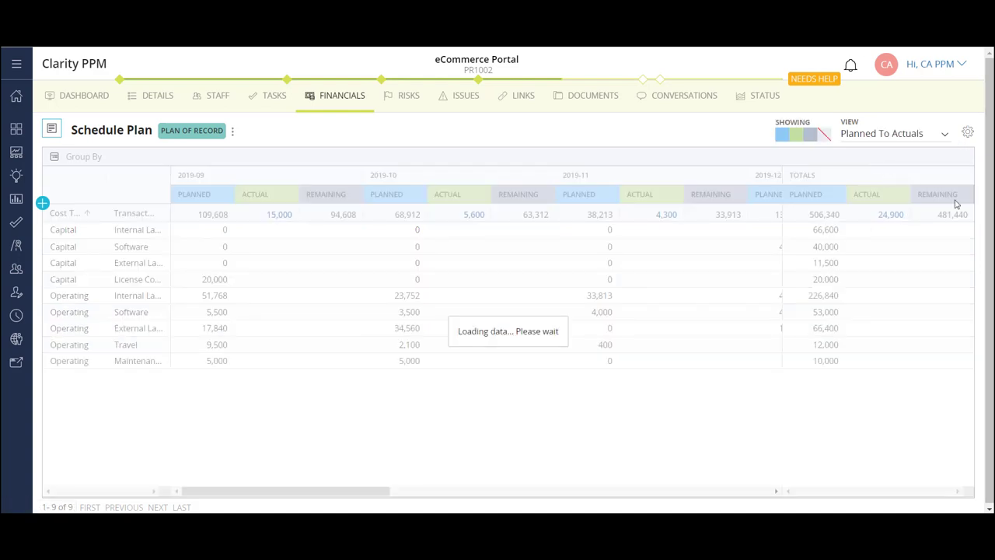
pyautogui.click(968, 132)
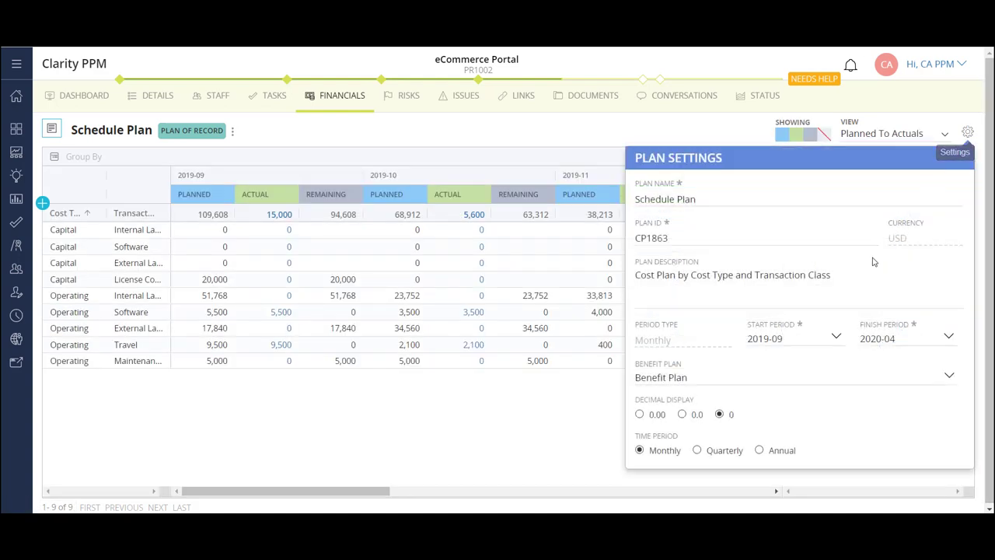
pyautogui.click(707, 451)
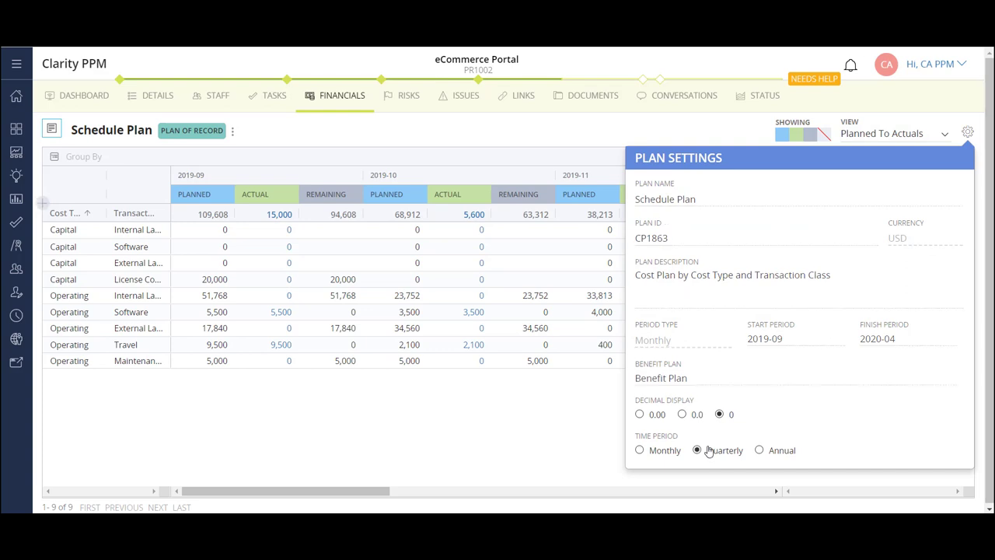
pyautogui.click(610, 439)
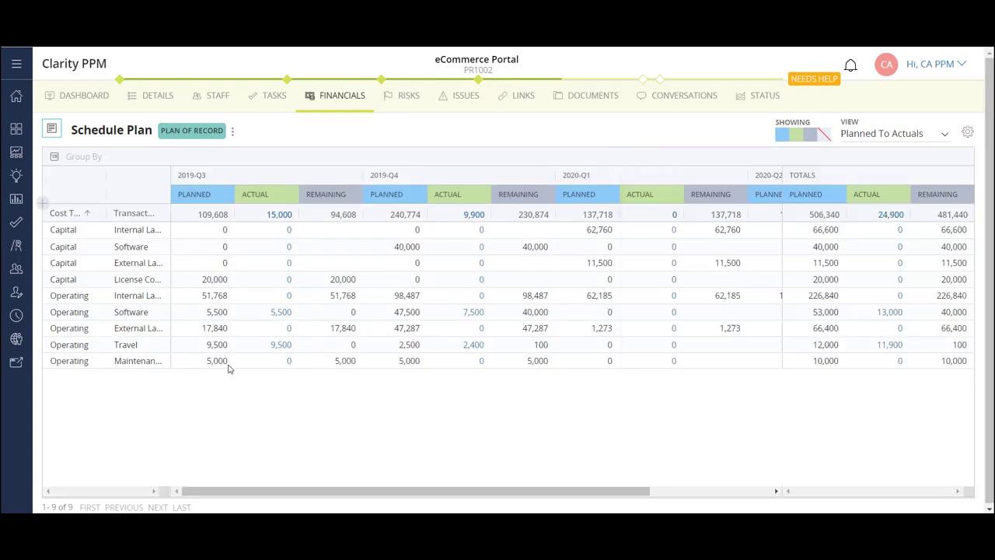
pyautogui.moveTo(70, 213); pyautogui.dragTo(78, 155)
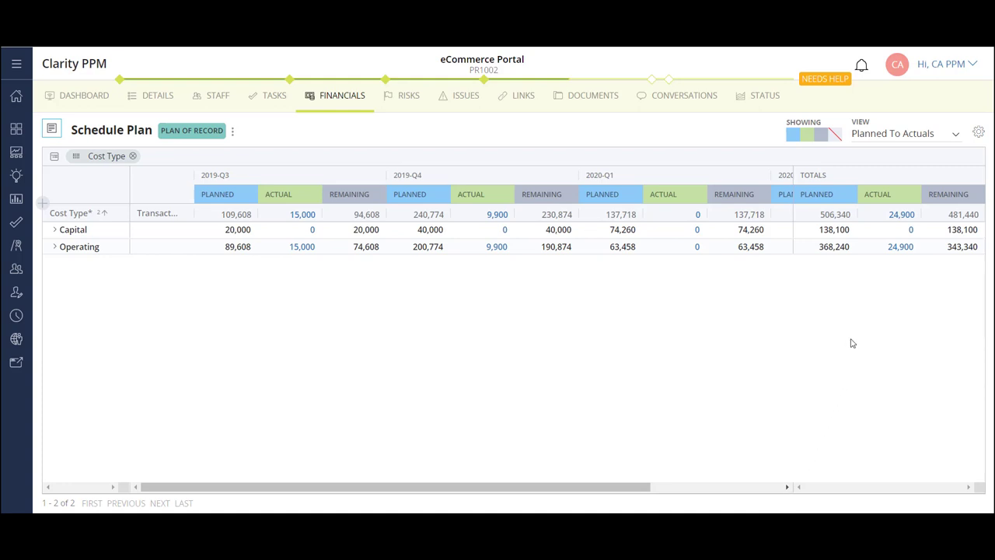
# Step: Review the transactions behind the Actual total, then close the Transaction Review
pyautogui.click(901, 216)
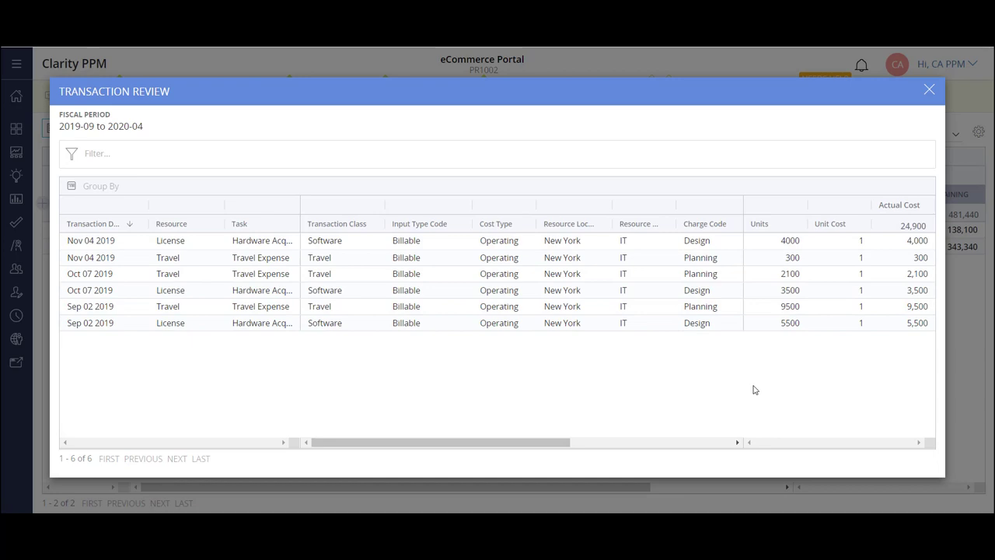
pyautogui.click(930, 92)
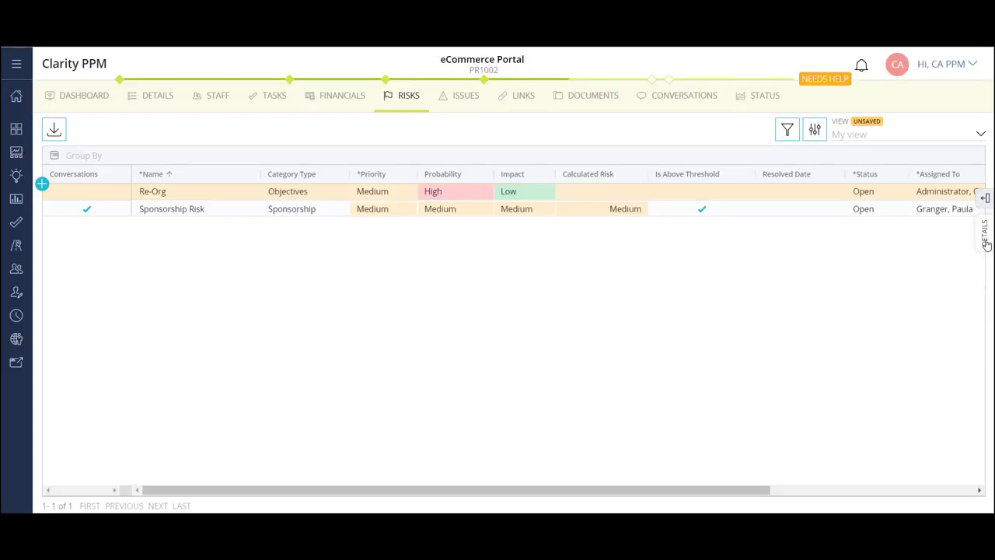
pyautogui.click(985, 237)
pyautogui.click(735, 158)
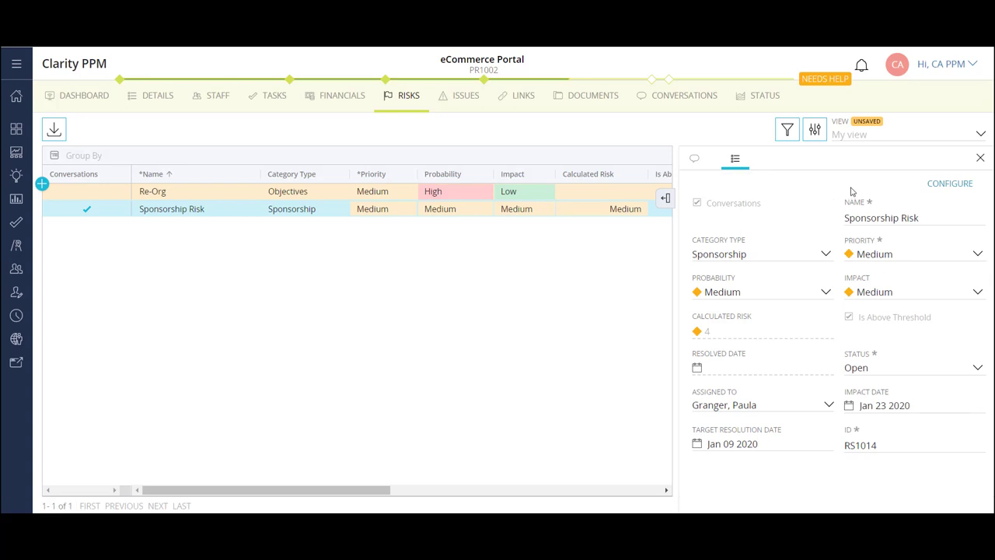
pyautogui.click(980, 160)
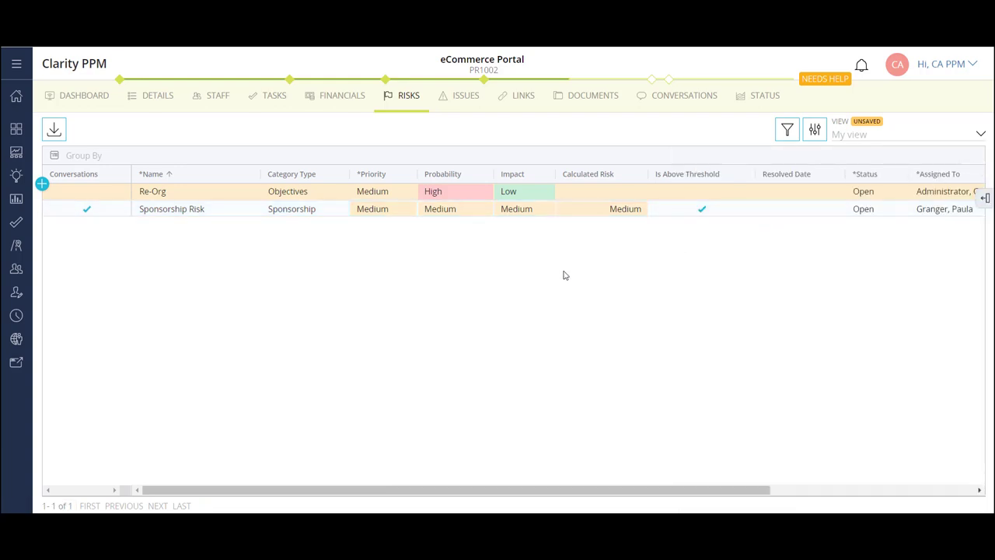
# Step: Add a risk named 'New Risk' with category type Flexibility
pyautogui.click(42, 184)
pyautogui.write('New Risk')
pyautogui.press('Tab')
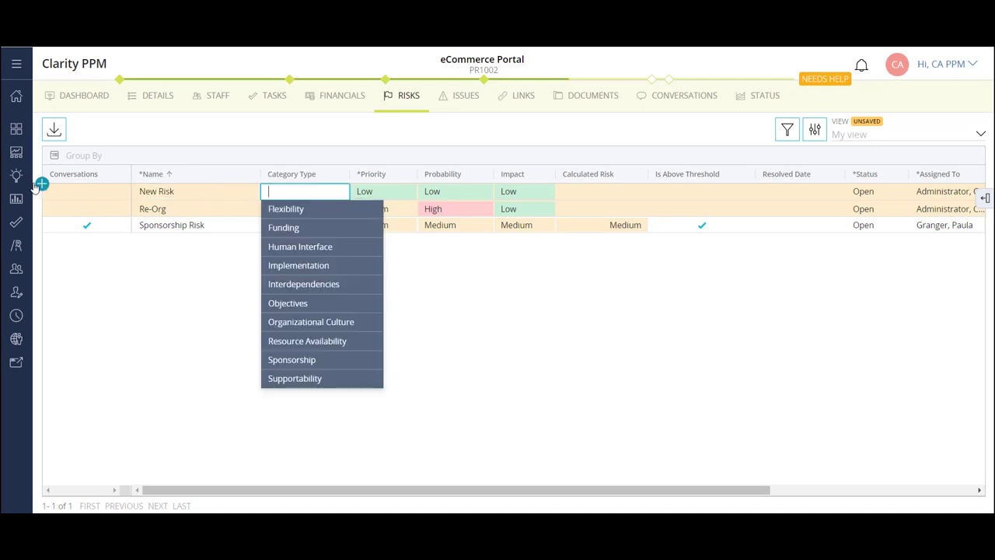
pyautogui.click(296, 212)
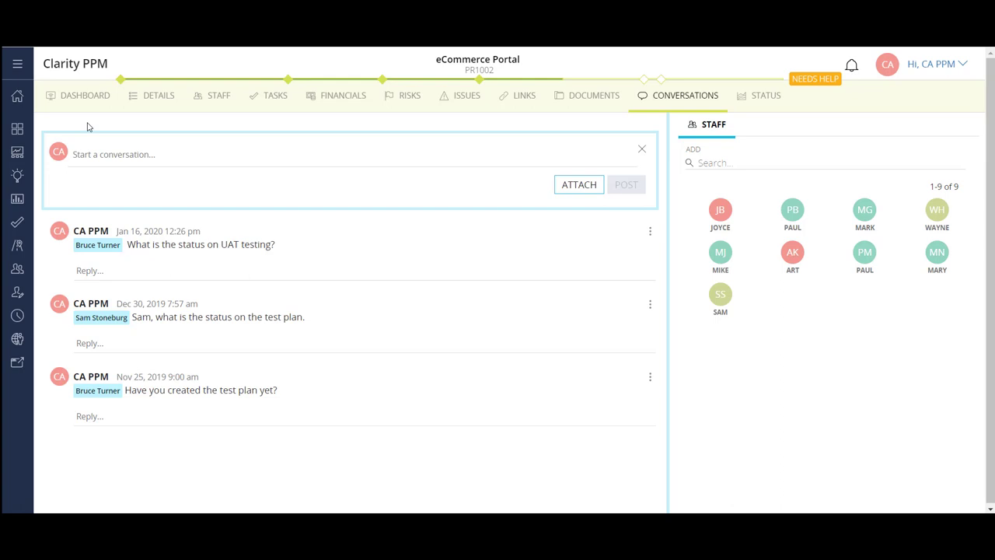
pyautogui.click(94, 154)
pyautogui.write('@te')
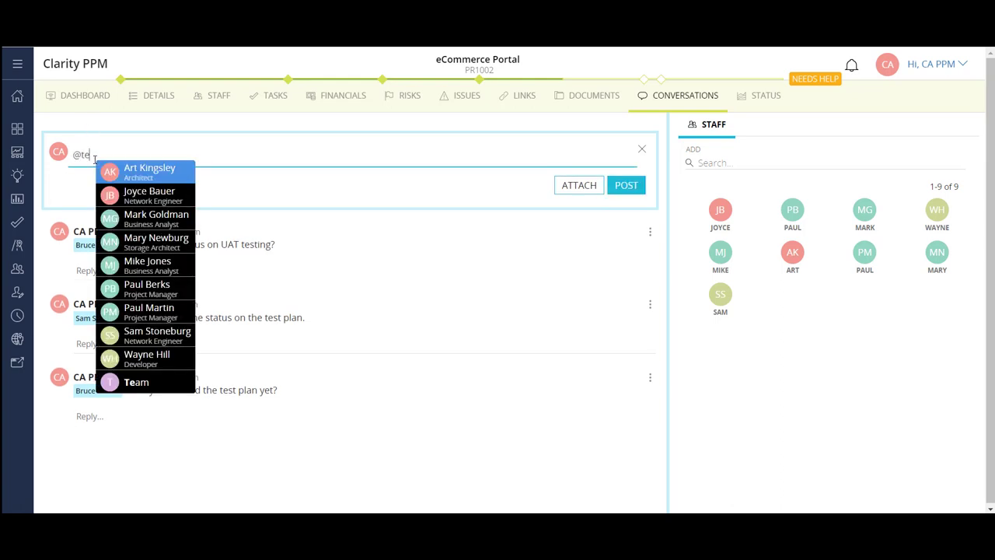
pyautogui.write('am')
pyautogui.press('Return')
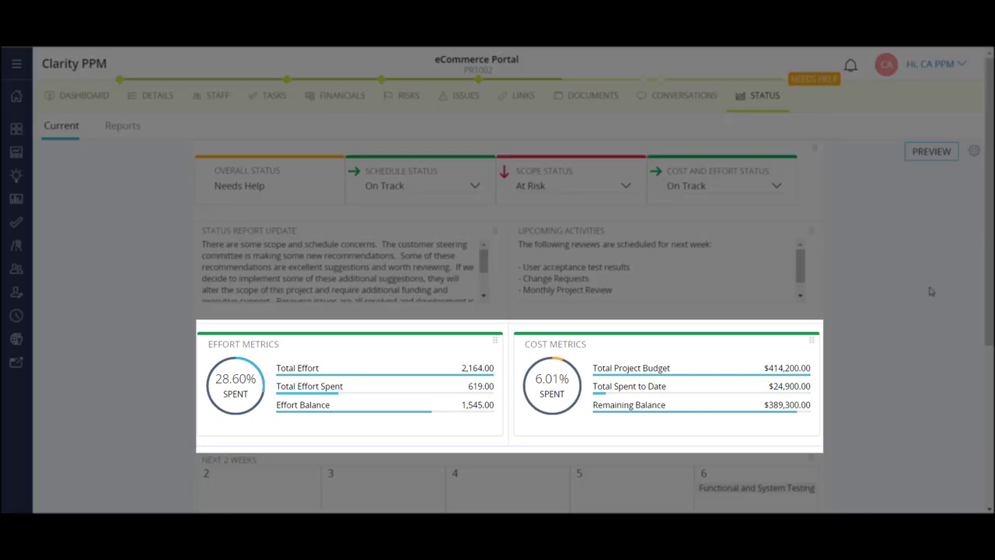
# Step: Close the status report customisation without changes and preview the eCommerce Portal status report
pyautogui.scroll(-3, 931, 291)
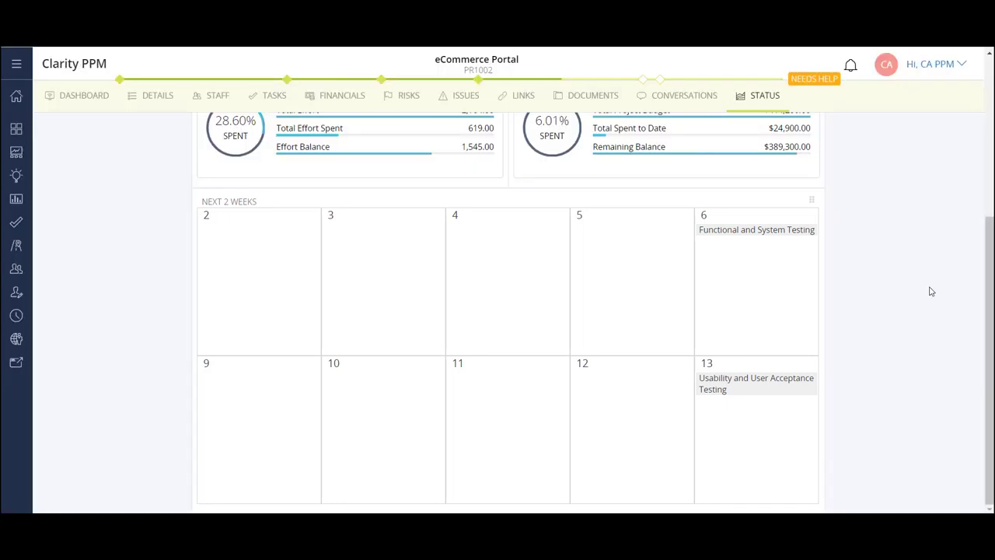
pyautogui.scroll(5, 931, 290)
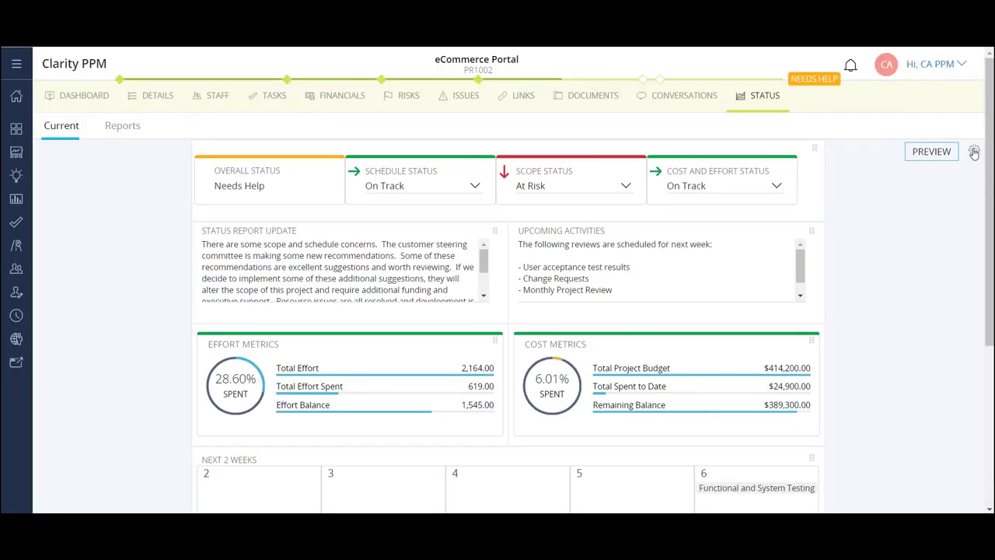
pyautogui.click(974, 153)
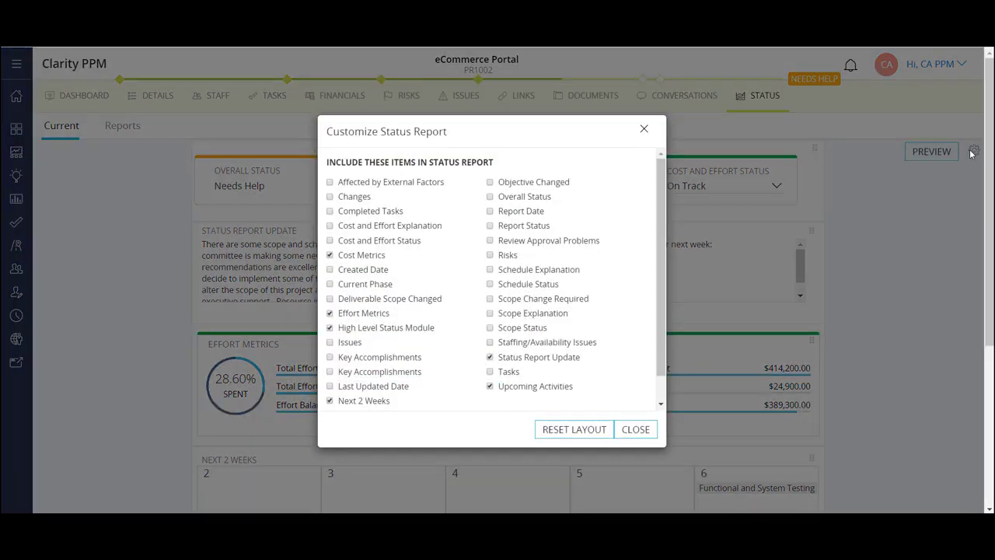
pyautogui.click(643, 129)
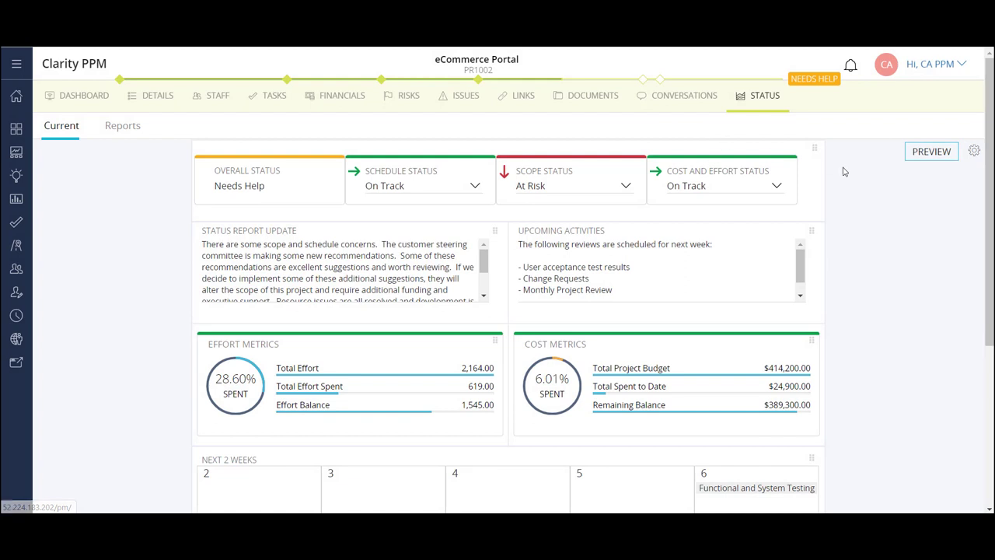
pyautogui.click(920, 155)
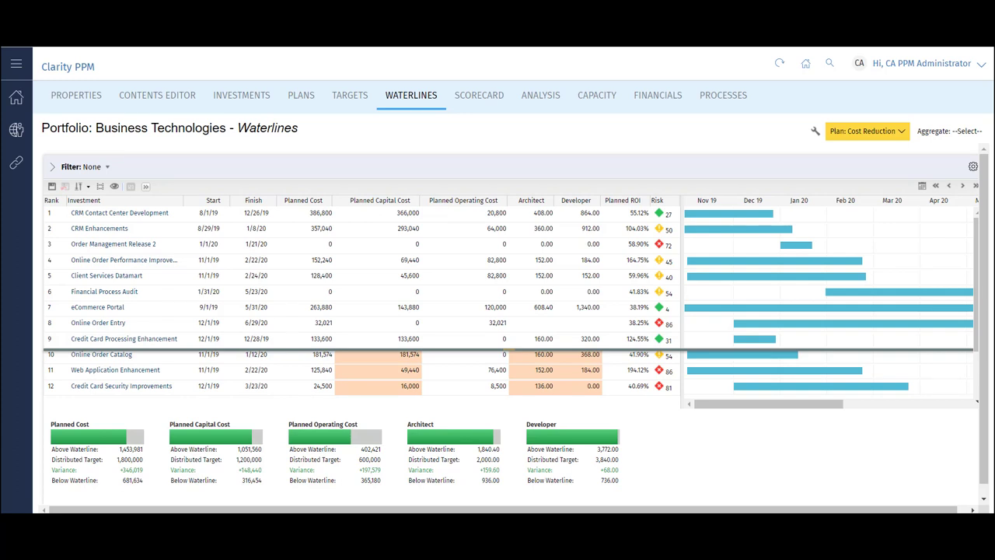
# Step: Rank eCommerce Portal second and lower the waterline to include Online Order Catalog
pyautogui.moveTo(160, 311); pyautogui.dragTo(159, 227)
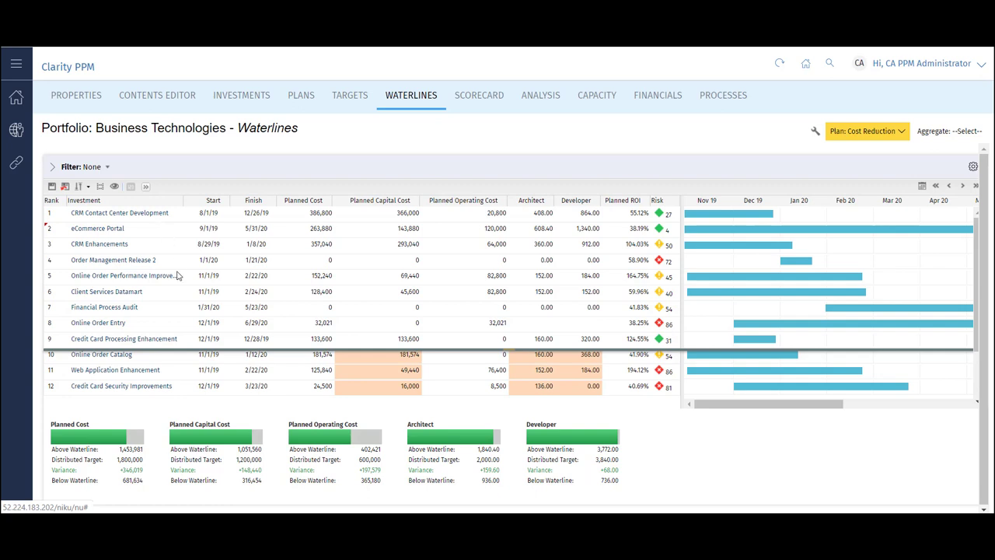
pyautogui.moveTo(469, 349); pyautogui.dragTo(470, 364)
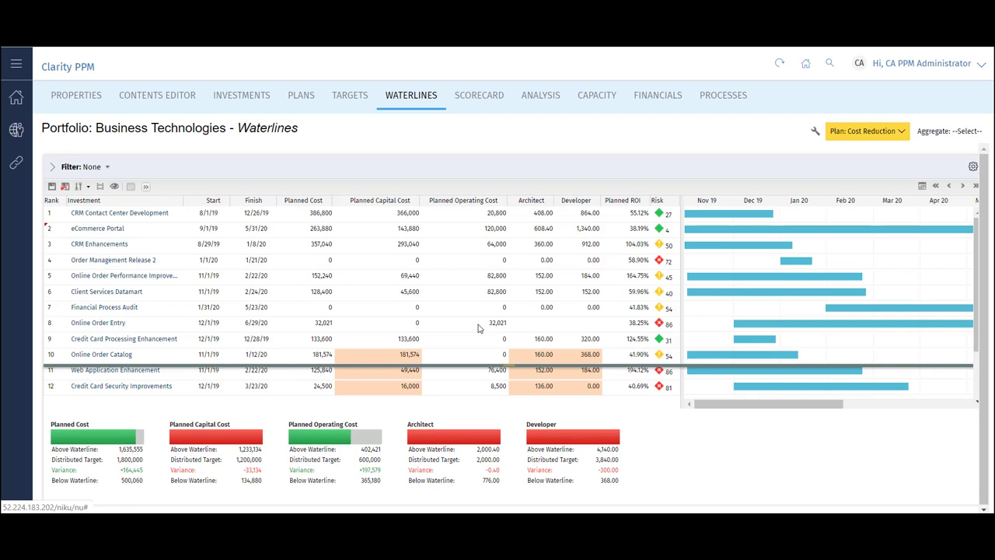
# Step: Review the ranking rule definitions, then drag Online Order Performance Improvements later to 12/7/19–3/30/20
pyautogui.click(82, 187)
pyautogui.click(98, 202)
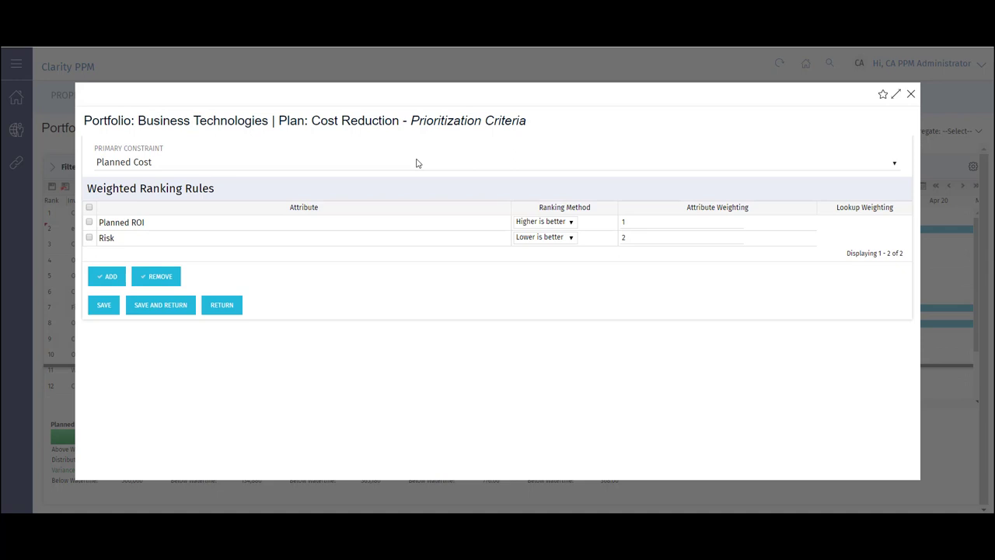
pyautogui.click(910, 94)
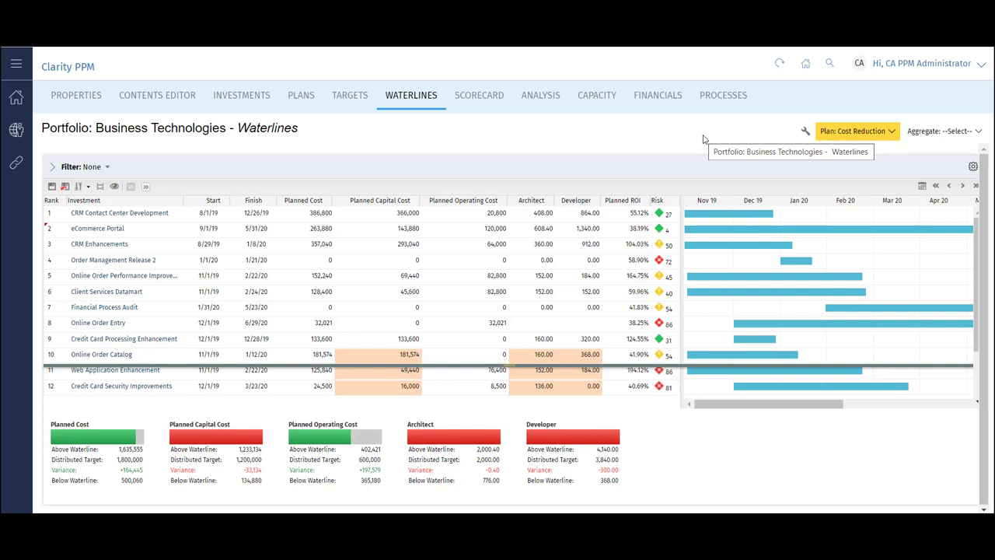
pyautogui.moveTo(753, 278); pyautogui.dragTo(809, 278)
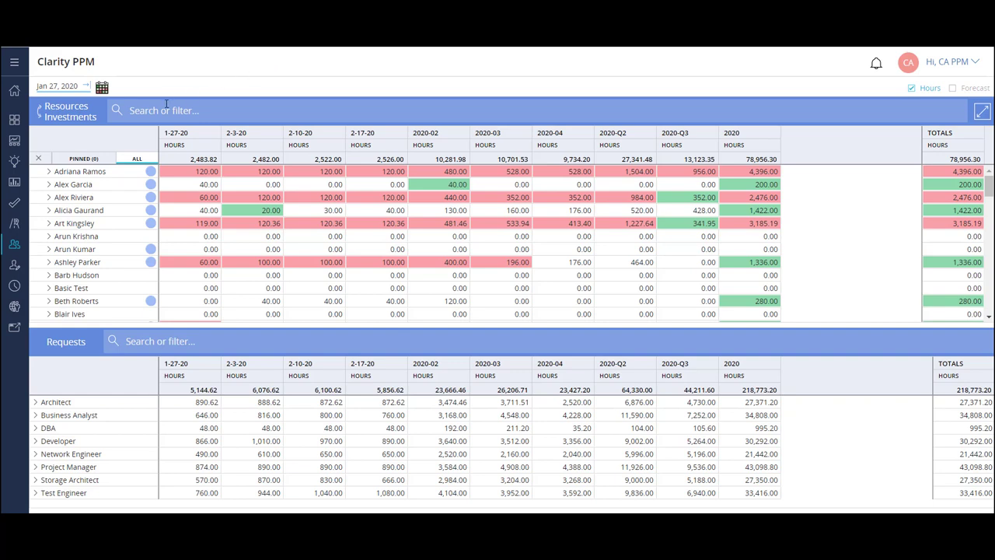
# Step: Filter the Resources to Investments grid to one manager's resources using the Resource Manager filter
pyautogui.click(149, 113)
pyautogui.click(151, 130)
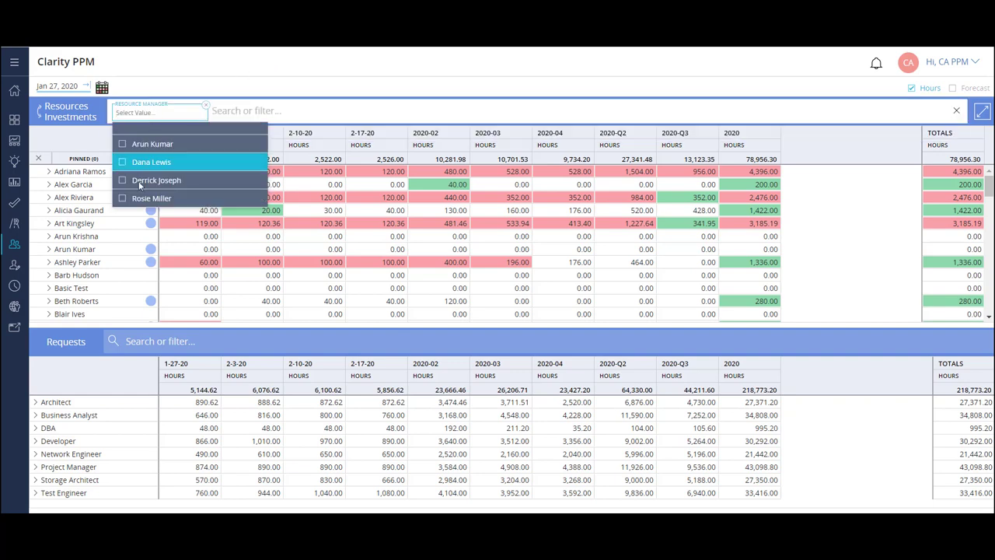
pyautogui.click(156, 197)
pyautogui.click(256, 81)
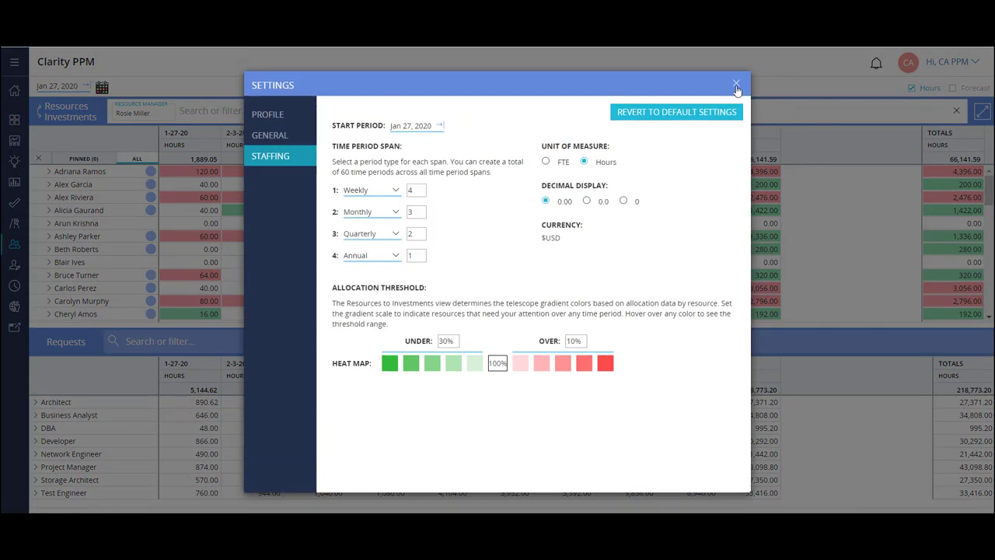
# Step: Expand the top resource's investment allocations and the Business Analyst rows in the Requests grid
pyautogui.click(736, 82)
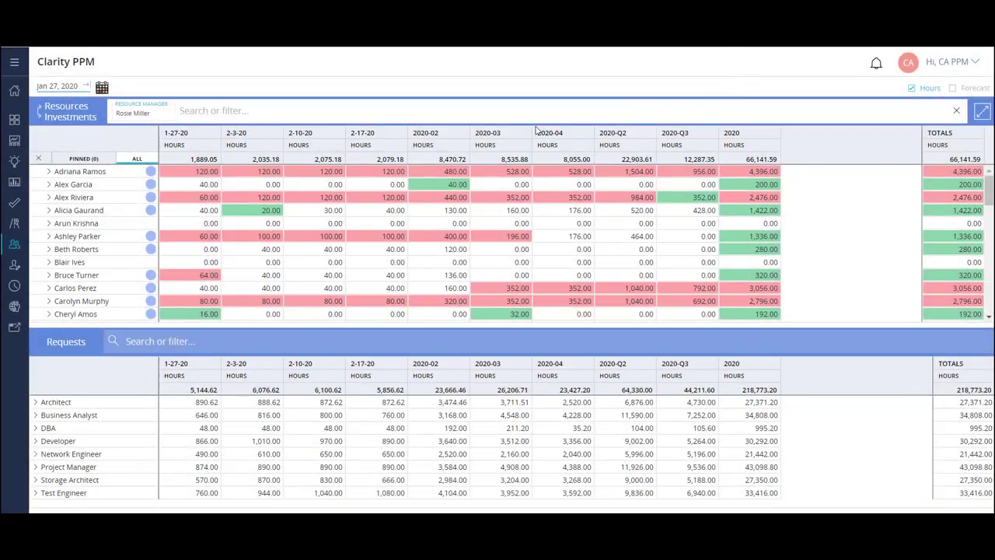
pyautogui.click(50, 173)
pyautogui.click(50, 172)
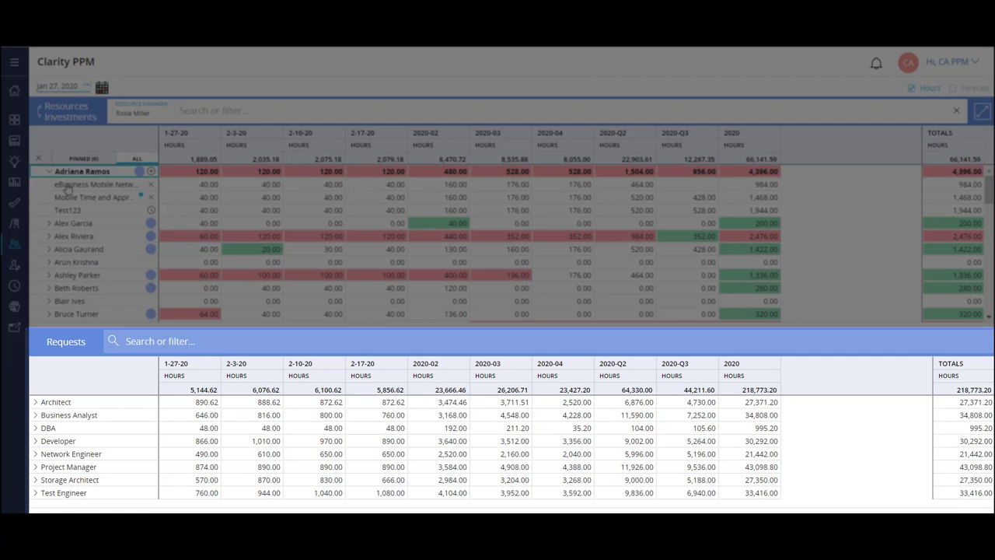
pyautogui.click(36, 417)
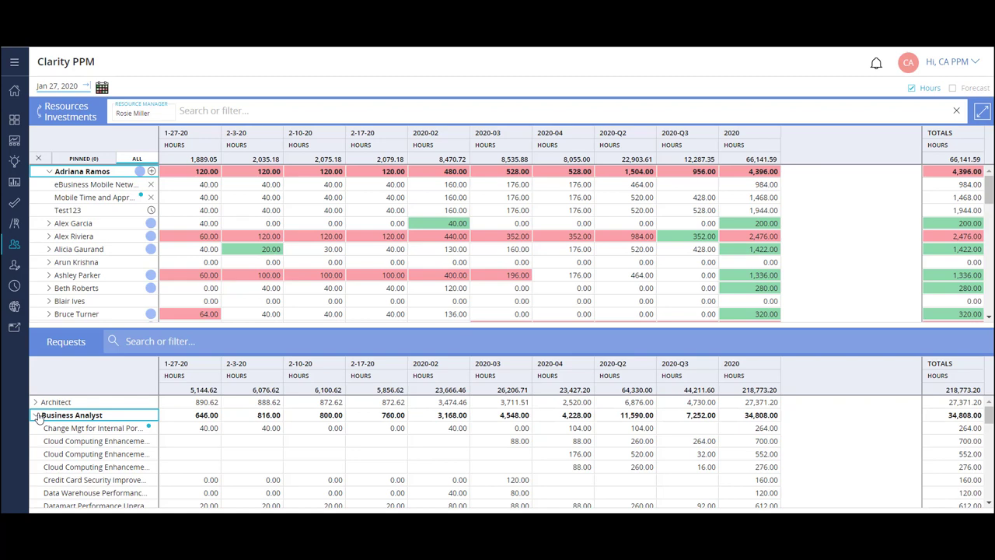
# Step: Open the Change Mgt for Internal Portal request and read its Conversations discussion
pyautogui.click(99, 429)
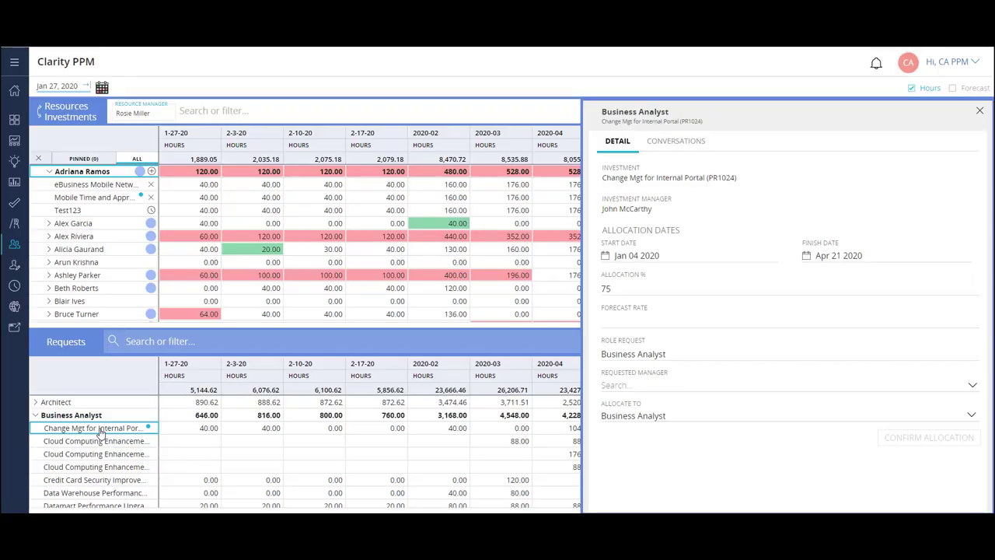
pyautogui.click(674, 143)
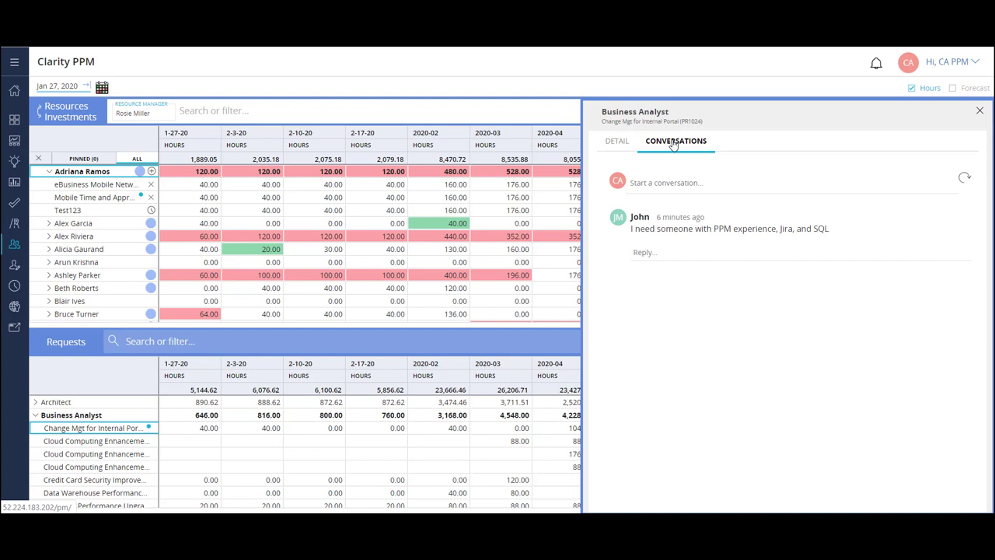
# Step: Allocate the Change Mgt for Internal Portal request to the matching Business Analyst resource
pyautogui.click(621, 144)
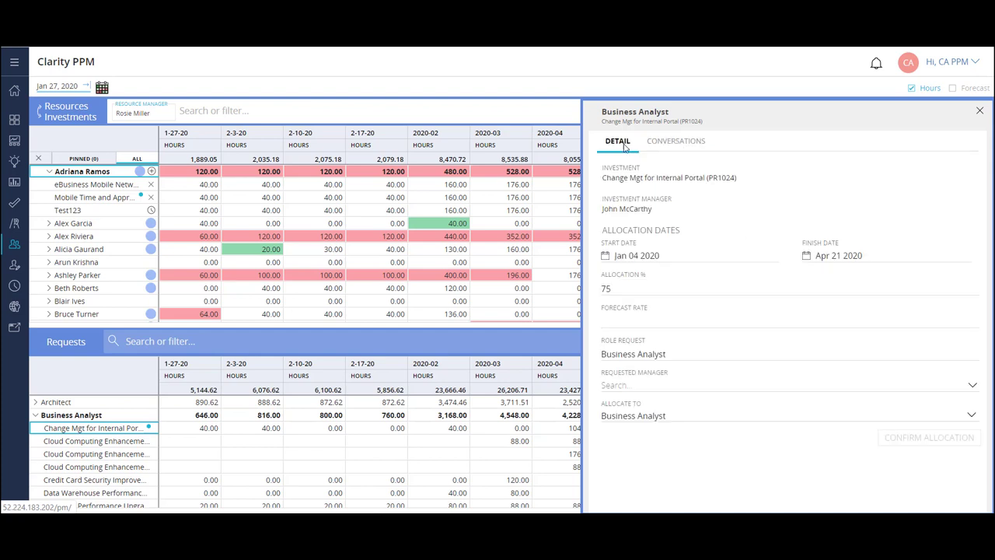
pyautogui.click(629, 418)
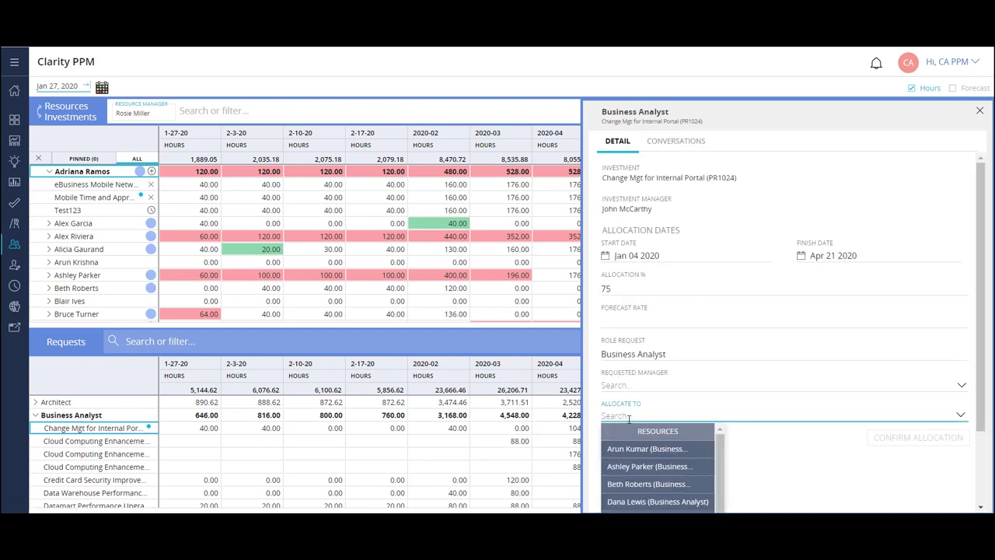
pyautogui.write('arun')
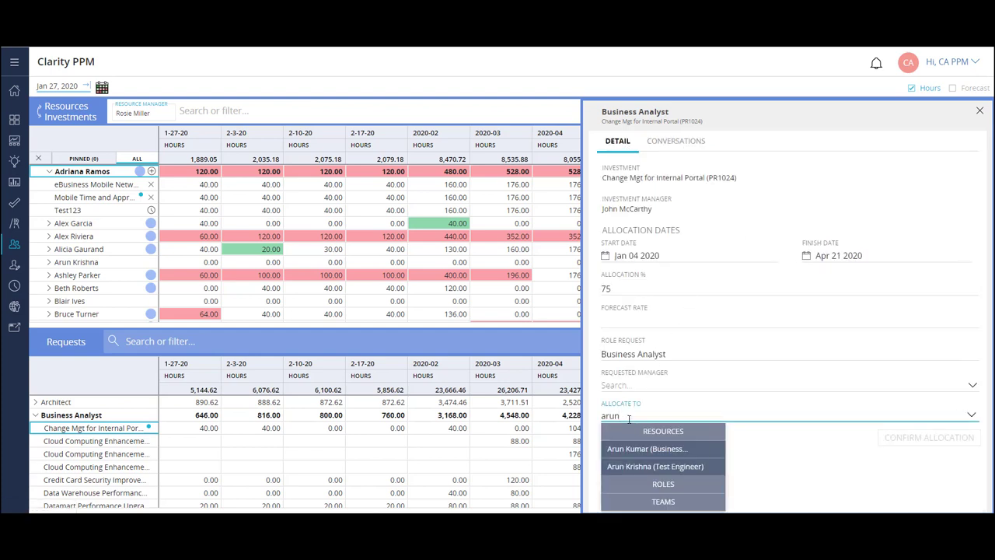
pyautogui.click(636, 448)
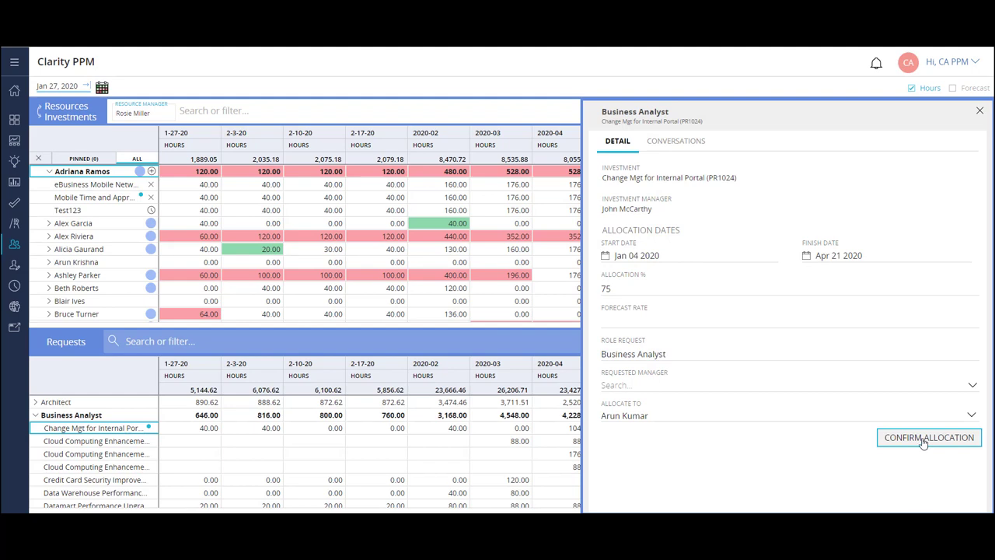
pyautogui.click(925, 437)
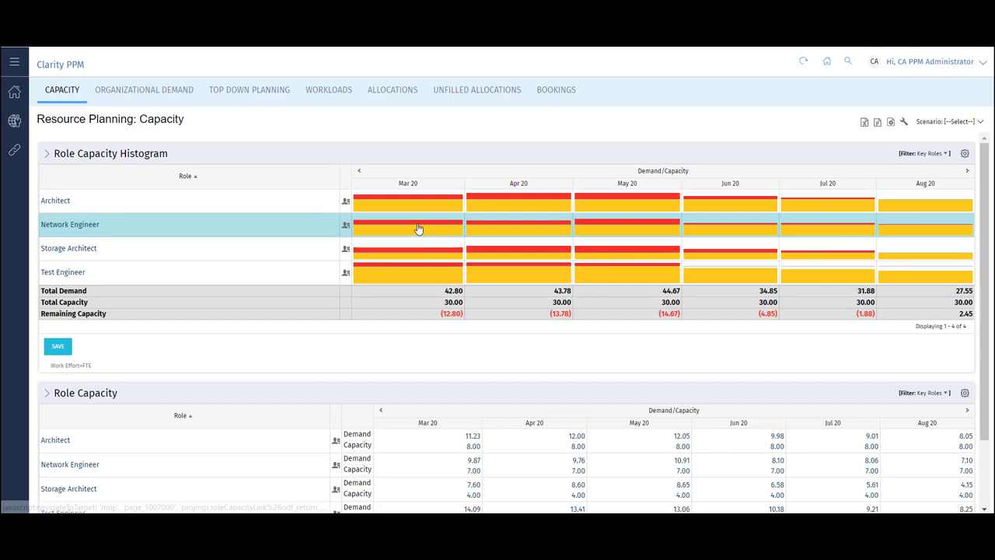
pyautogui.click(417, 227)
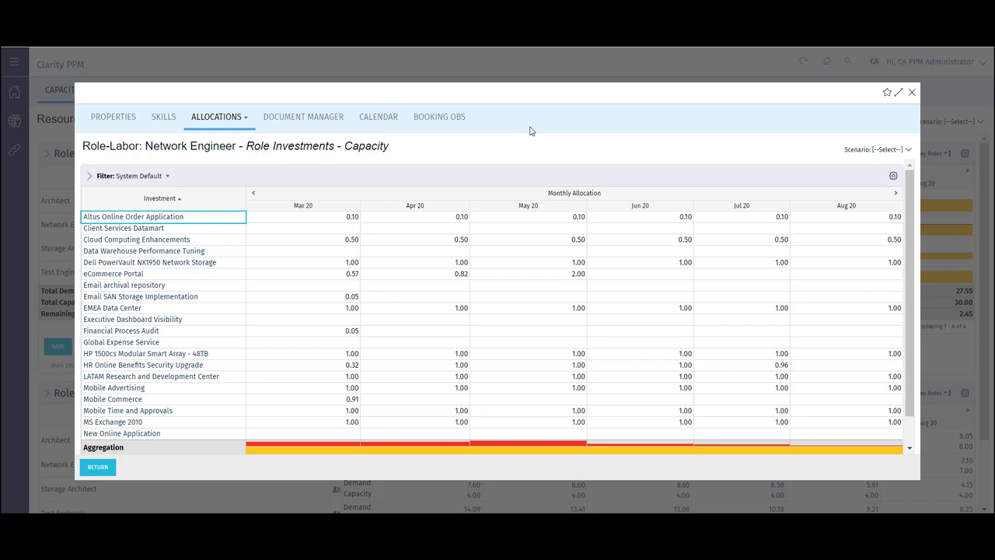
pyautogui.click(911, 93)
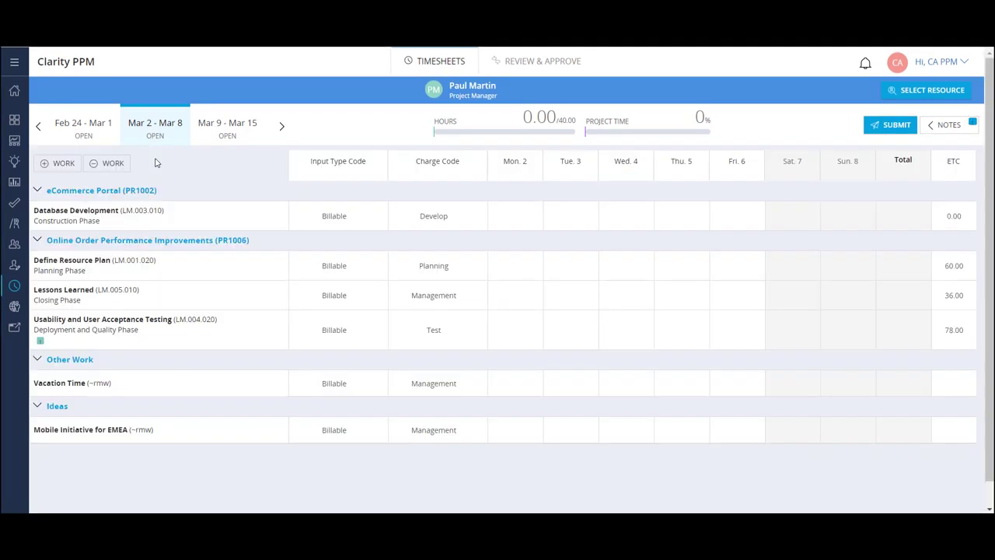
# Step: Remove Define Resource Plan from the Mar 2–8 timesheet
pyautogui.click(117, 163)
pyautogui.click(37, 277)
pyautogui.click(154, 180)
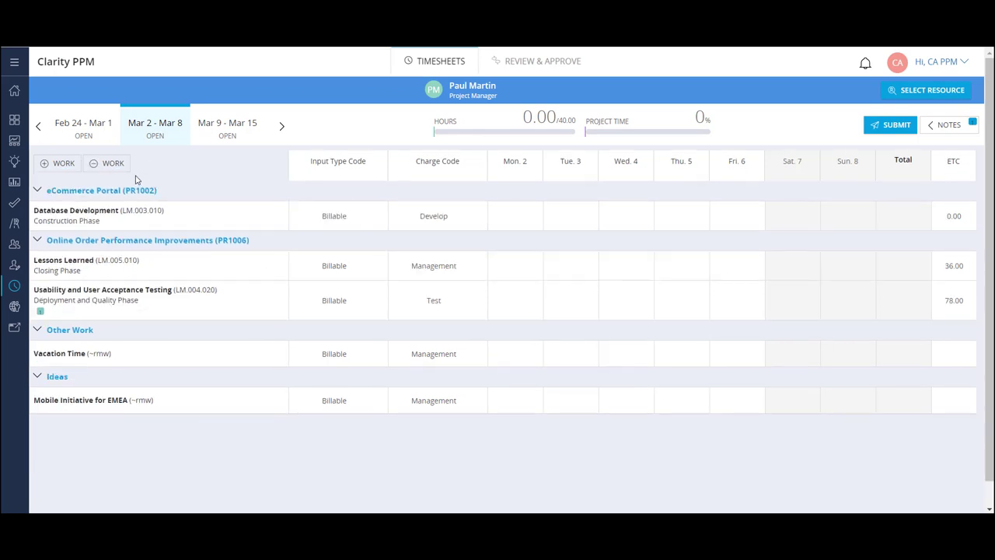
# Step: Add the Complete Project Plan task to the timesheet
pyautogui.click(68, 165)
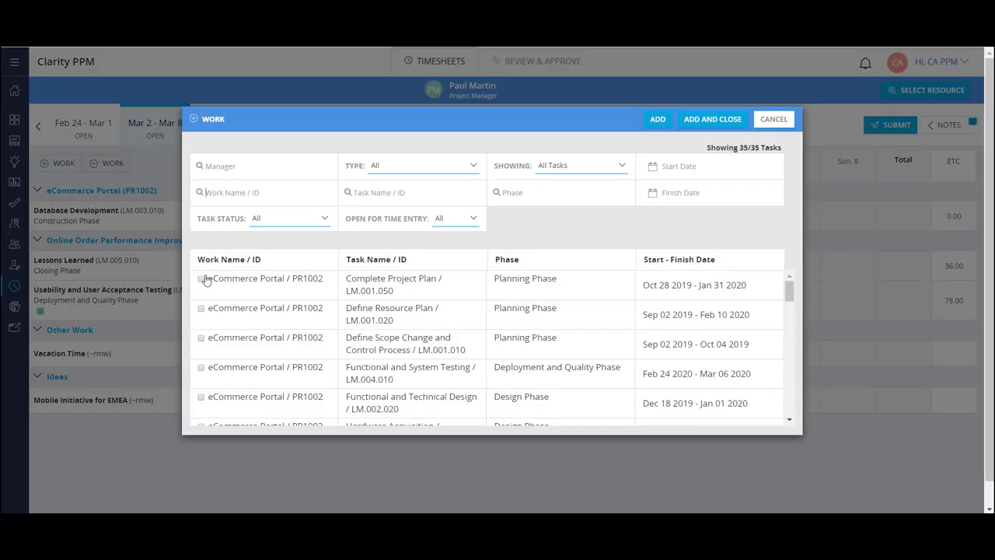
pyautogui.click(201, 278)
pyautogui.click(724, 119)
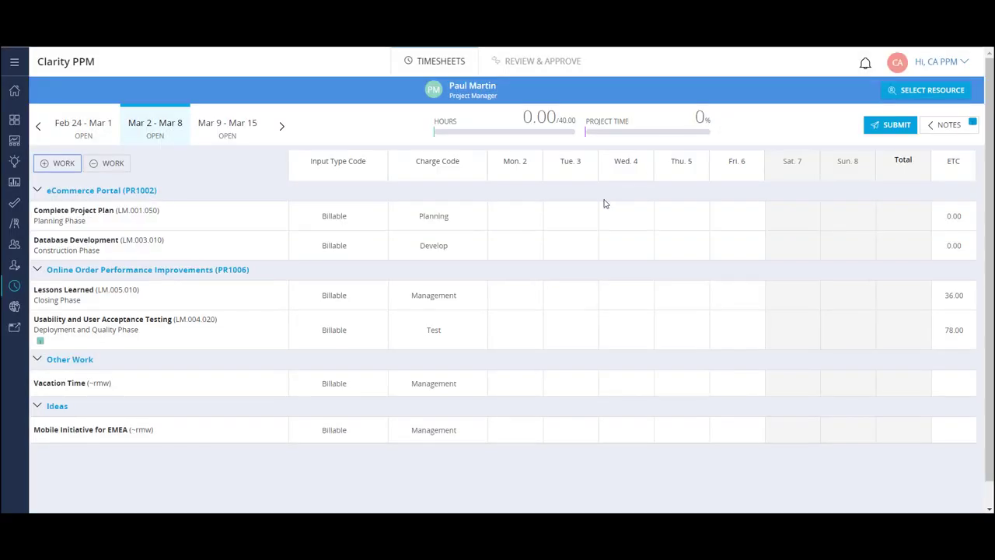
# Step: Log 8 hours Monday–Wednesday on Complete Project Plan and 8 hours Thursday–Friday on Vacation Time
pyautogui.click(516, 215)
pyautogui.write('8')
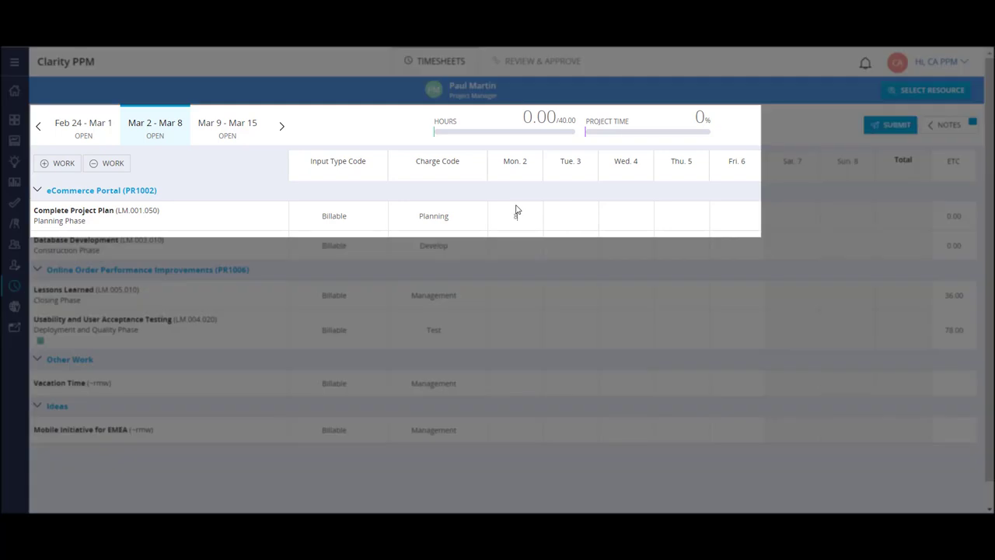
pyautogui.press('Tab')
pyautogui.write('8')
pyautogui.press('Tab')
pyautogui.write('8')
pyautogui.press('Tab')
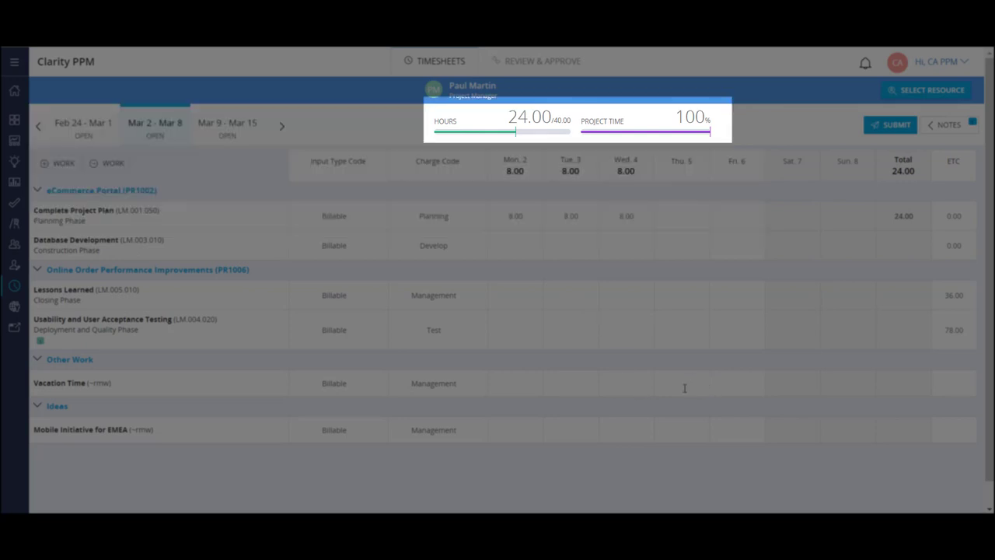
pyautogui.write('8')
pyautogui.press('Tab')
pyautogui.write('8')
pyautogui.press('Tab')
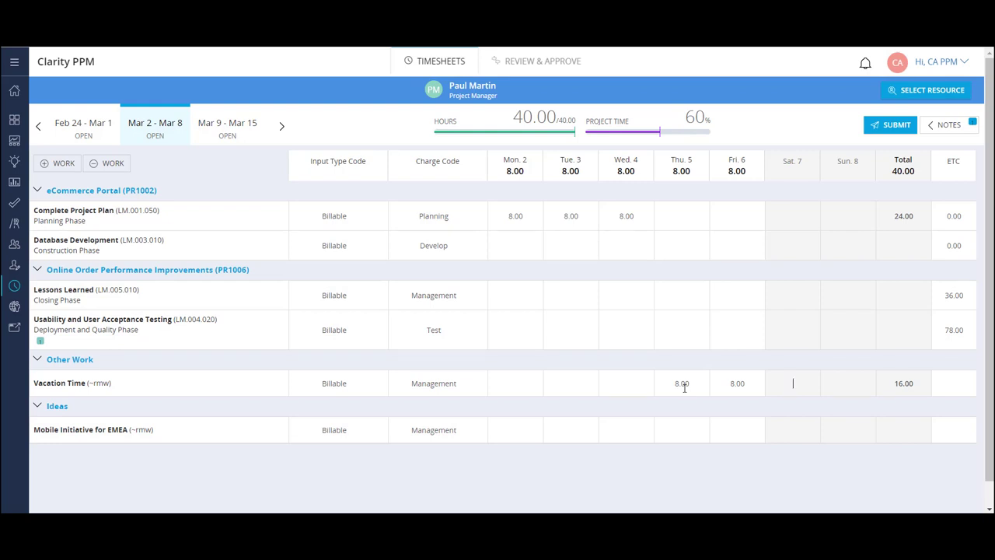
pyautogui.click(932, 127)
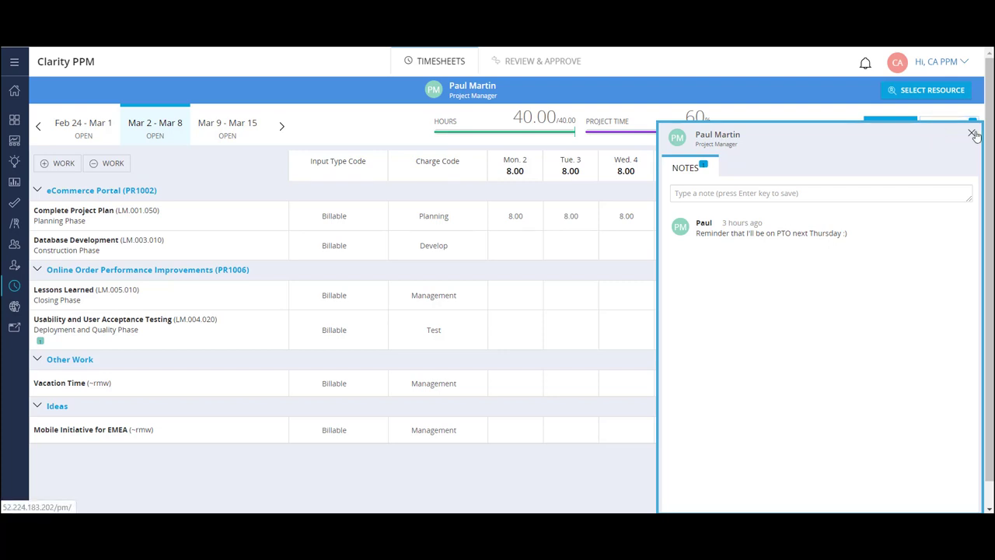
pyautogui.click(971, 133)
pyautogui.click(129, 326)
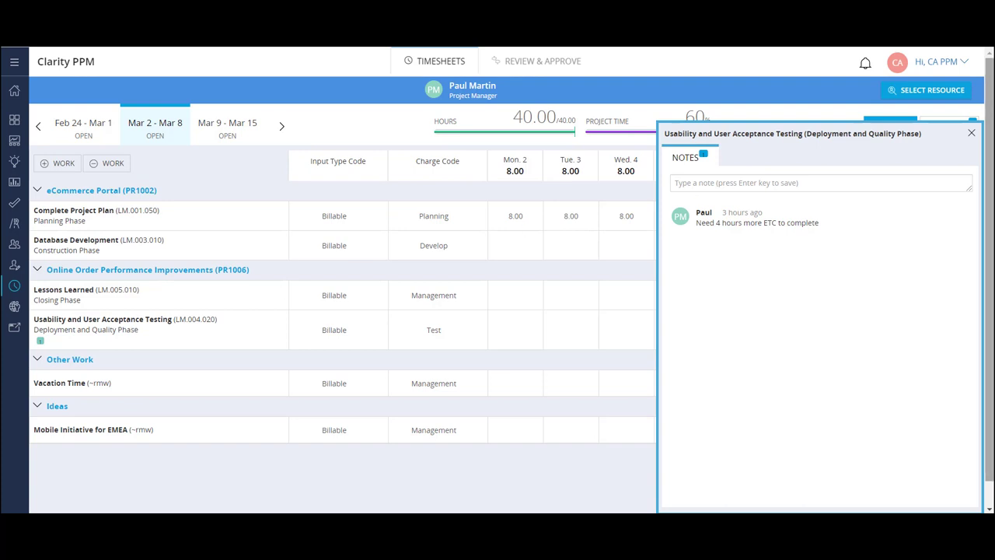
pyautogui.click(971, 133)
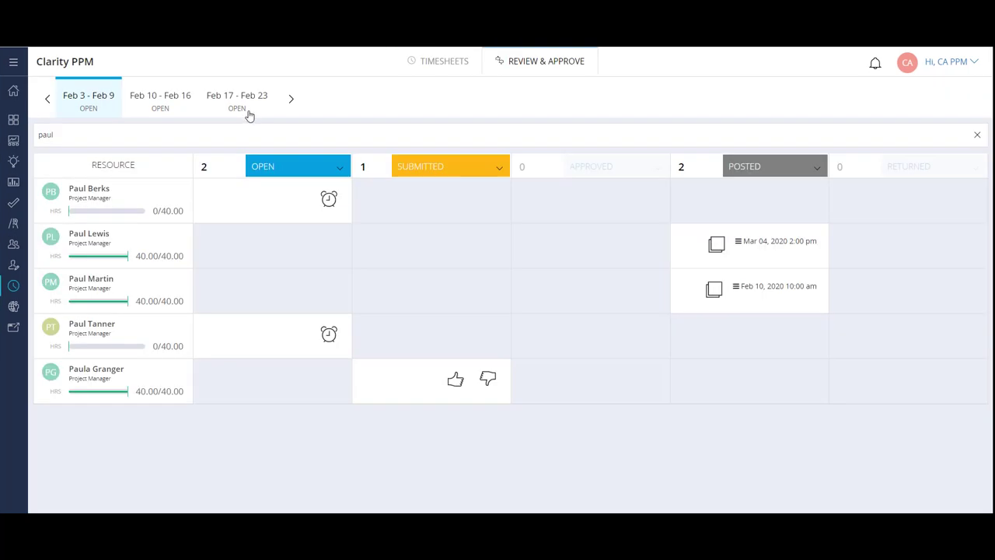
# Step: Show and then dismiss the filter options on the Feb 3–9 Review & Approve list
pyautogui.click(243, 128)
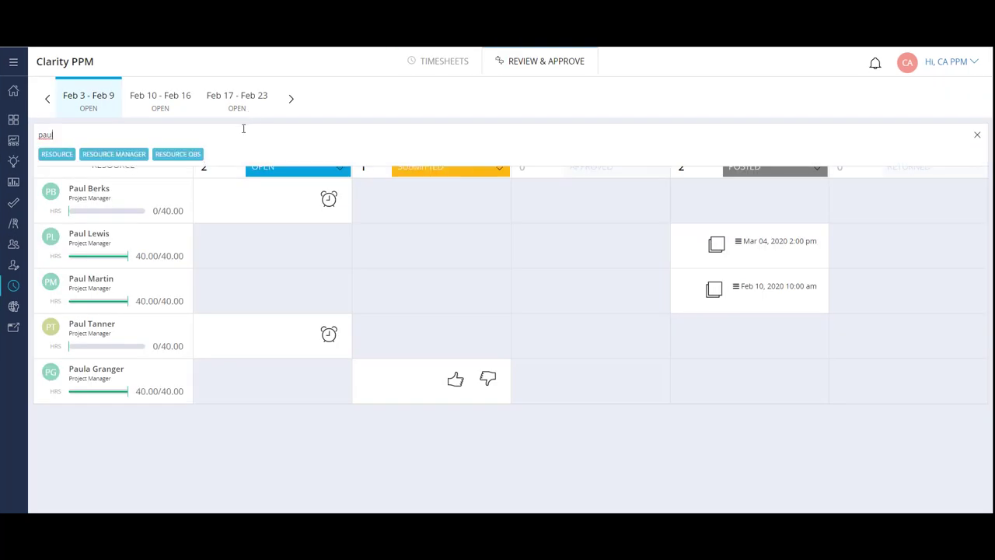
pyautogui.click(350, 93)
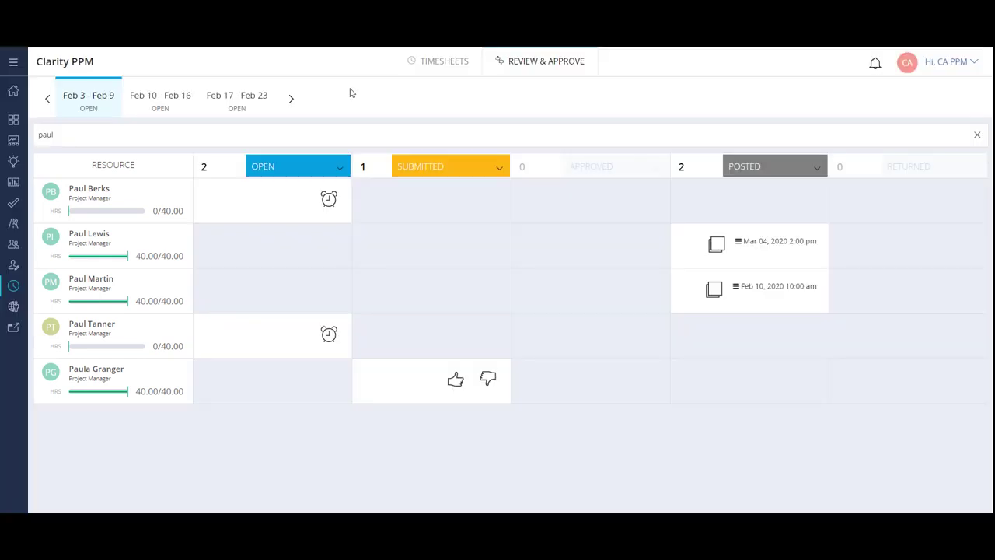
# Step: Preview a posted timesheet and the Open actions, then approve the submitted Feb 3–9 timesheet
pyautogui.click(148, 289)
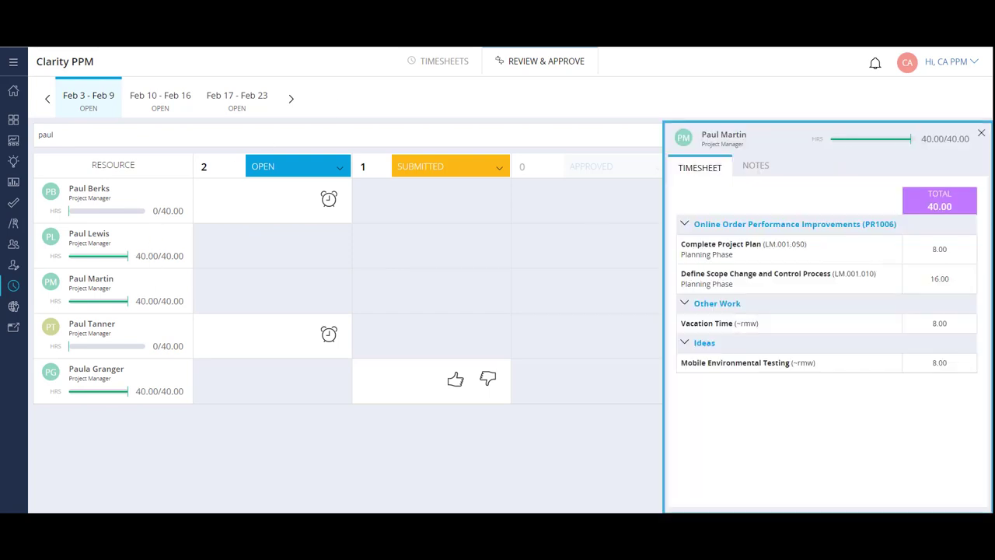
pyautogui.click(982, 137)
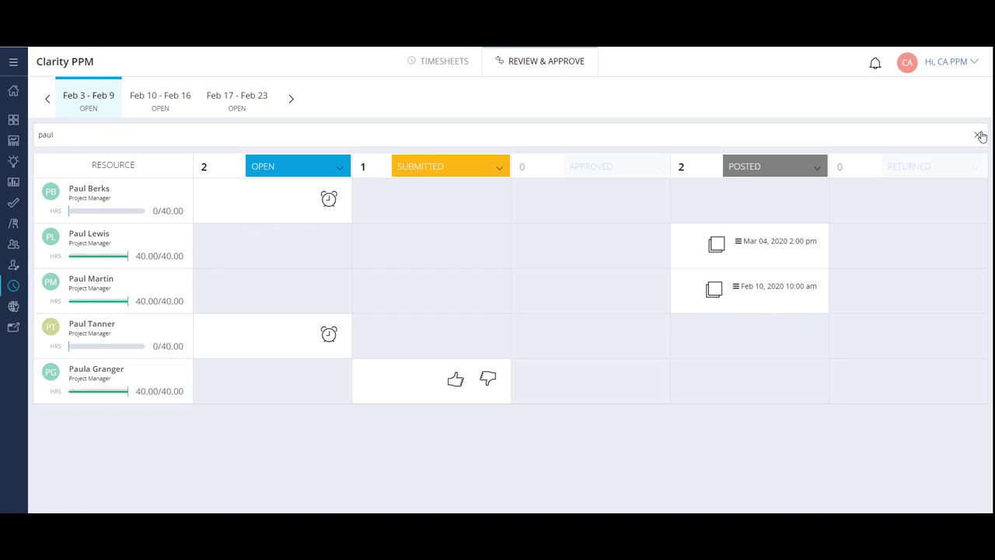
pyautogui.click(340, 168)
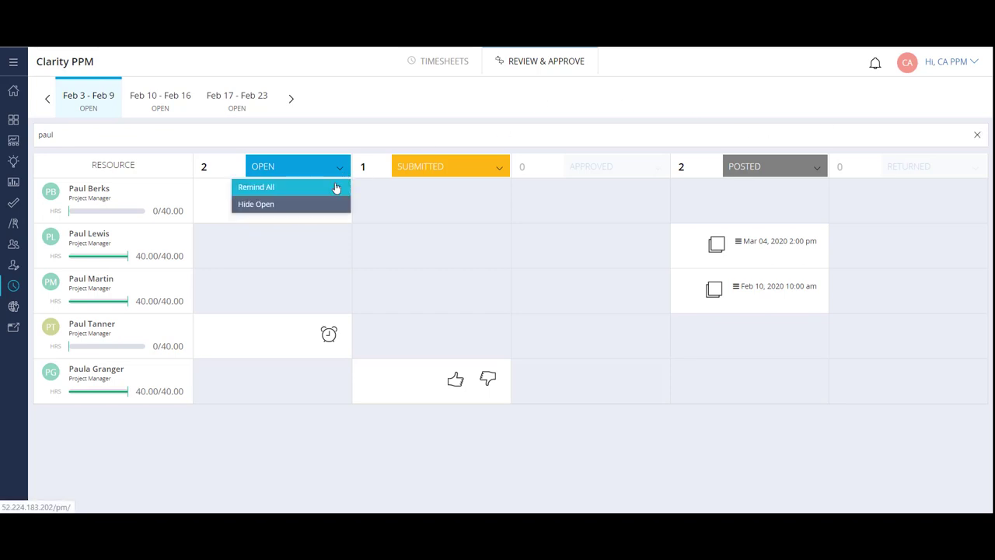
pyautogui.click(336, 188)
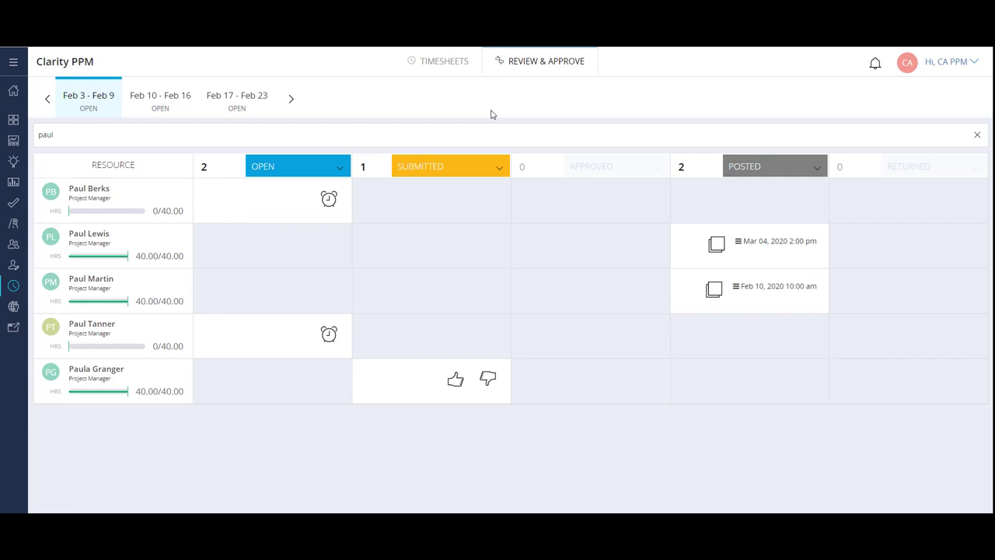
pyautogui.click(457, 381)
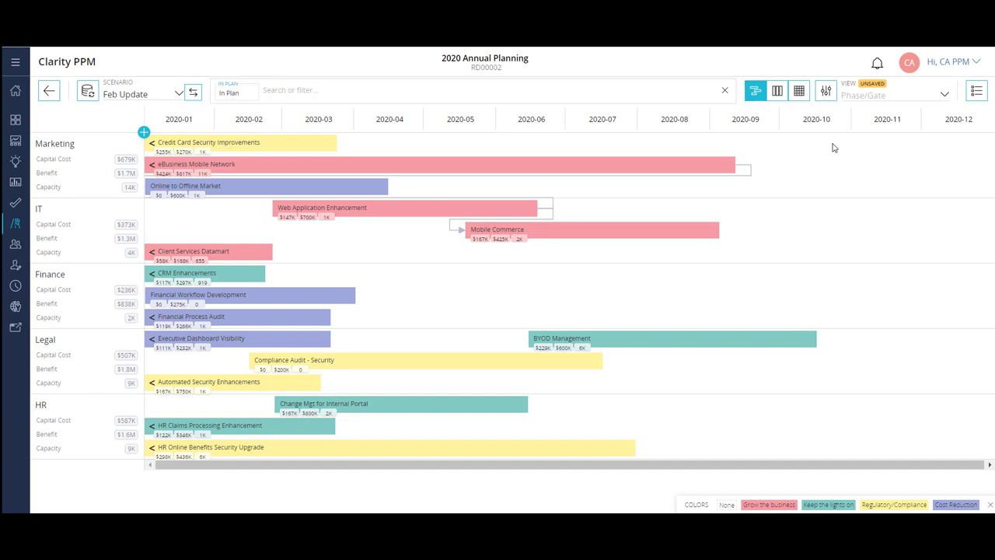
# Step: Set roadmap view to Quarters, Strategic Alignment swimlanes, Sponsoring Org colours, and Capital Cost, Benefit, Capacity metrics
pyautogui.click(826, 90)
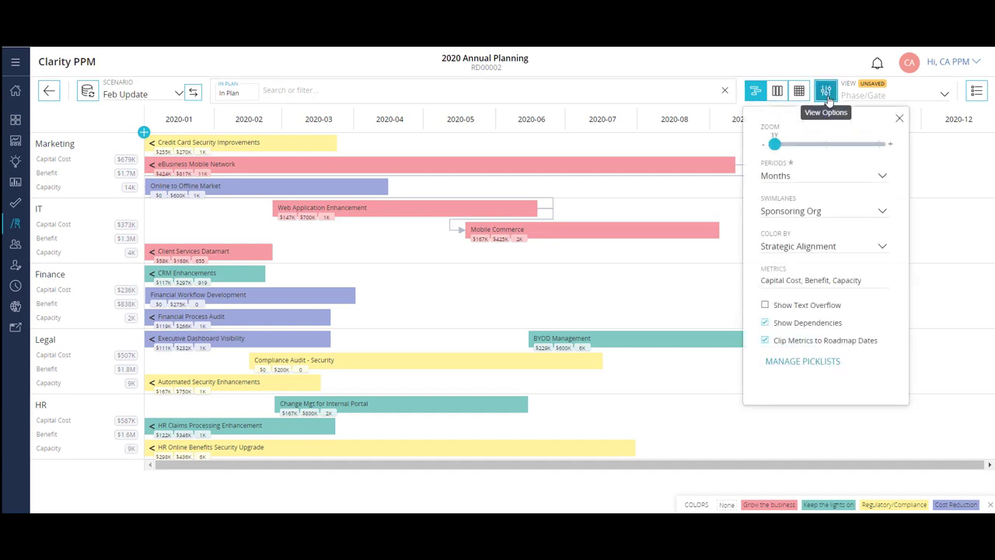
pyautogui.click(881, 175)
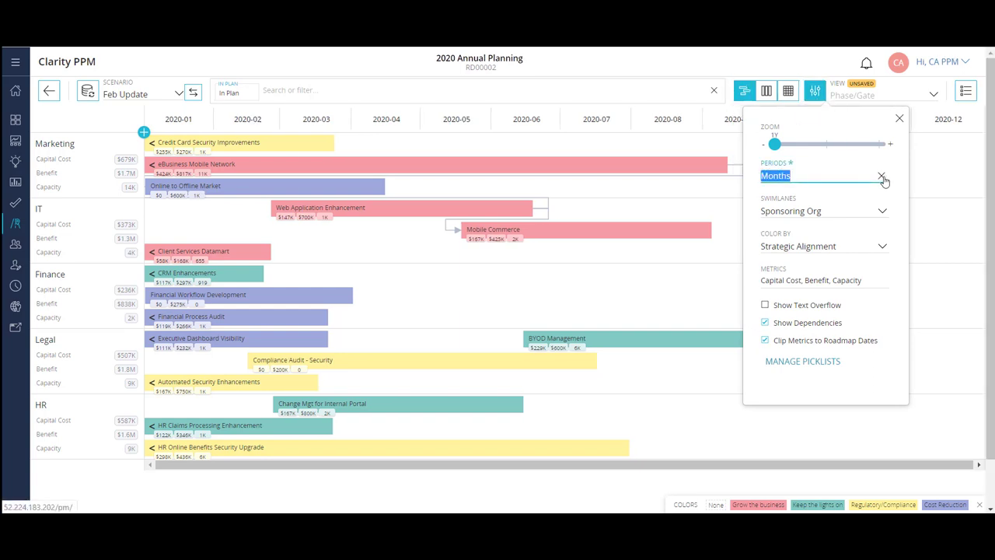
pyautogui.click(846, 208)
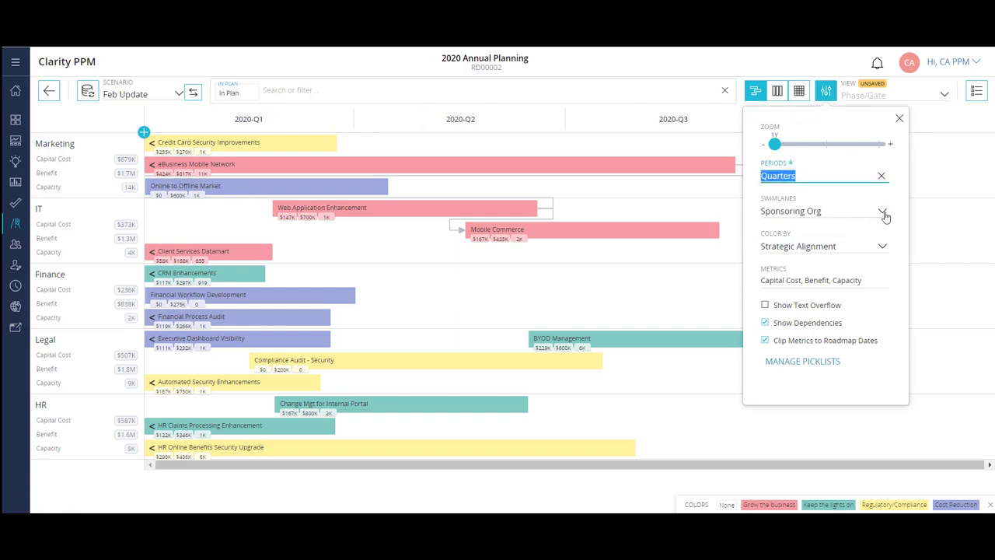
pyautogui.click(883, 213)
pyautogui.press('Down')
pyautogui.press('Down')
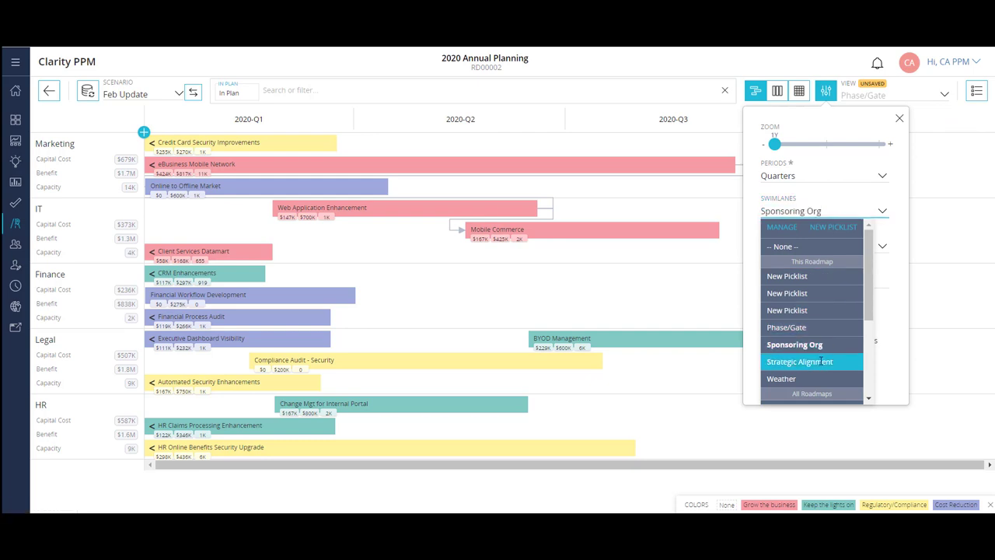
pyautogui.press('Return')
pyautogui.click(880, 247)
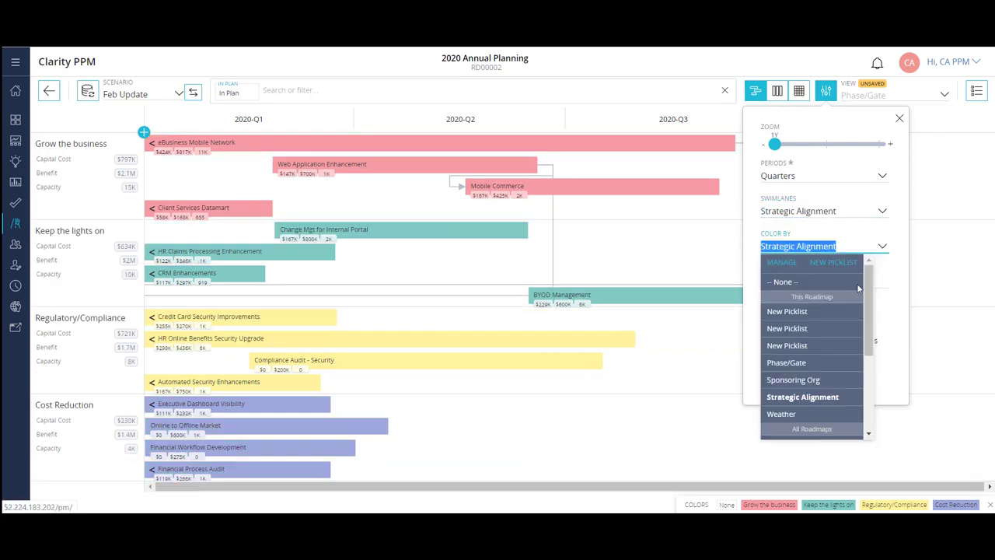
pyautogui.click(830, 381)
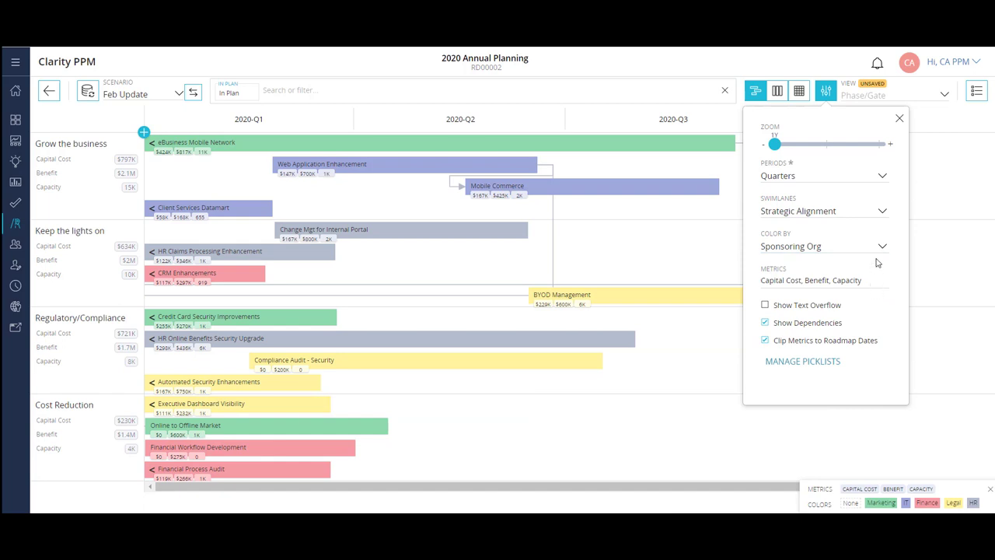
pyautogui.click(850, 283)
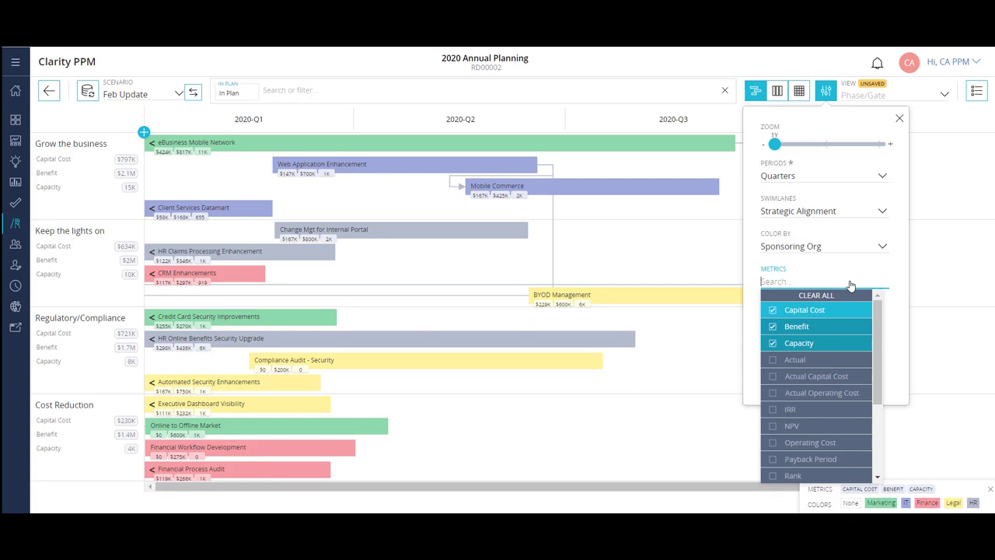
pyautogui.click(896, 283)
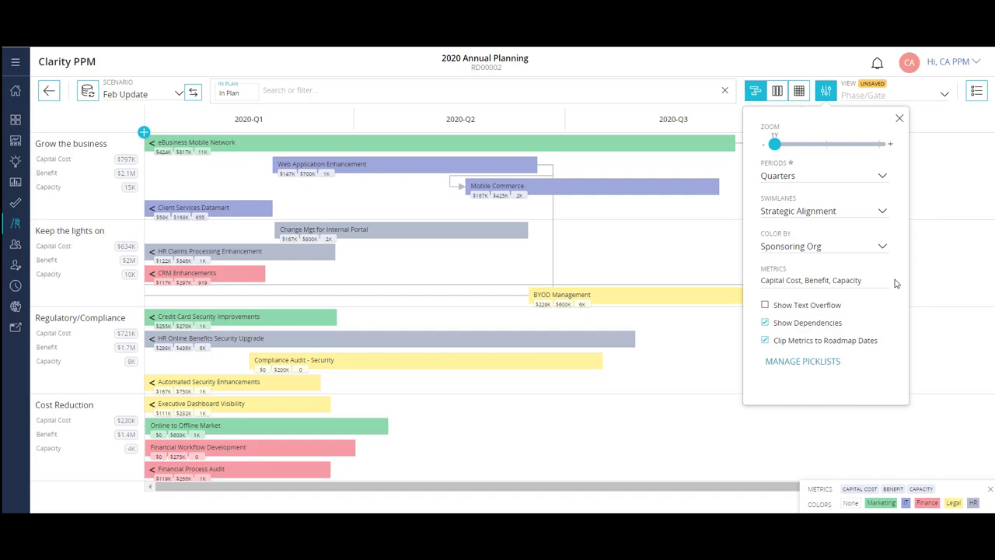
pyautogui.click(899, 119)
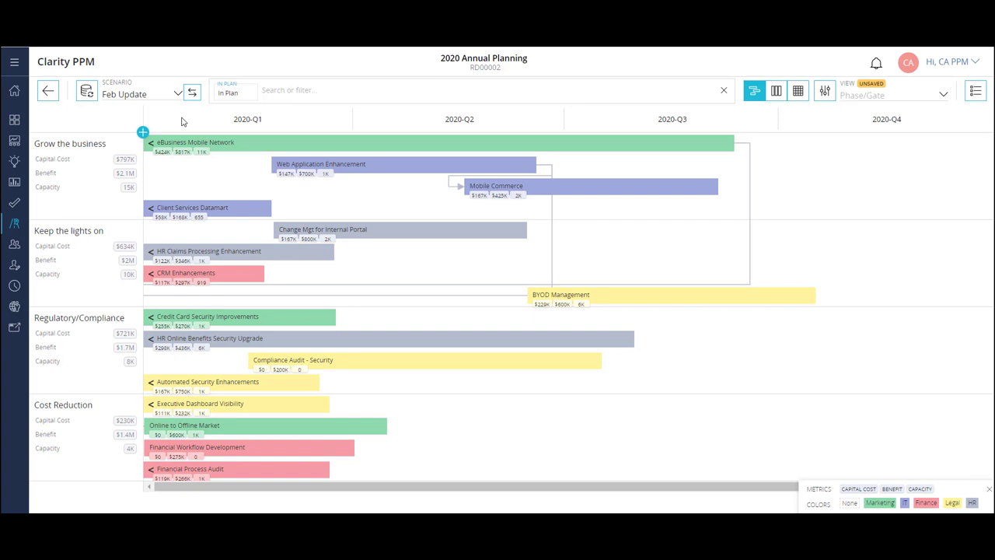
# Step: Draw a New Roadmap Item from May 18 to Jul 31 2020 in Regulatory/Compliance, marked In Plan
pyautogui.click(143, 132)
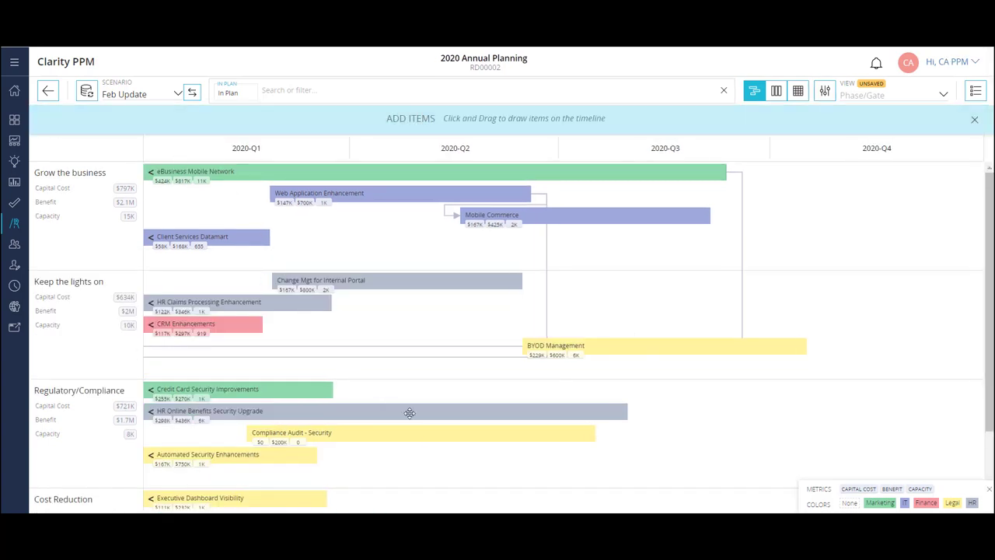
pyautogui.moveTo(463, 476); pyautogui.dragTo(631, 483)
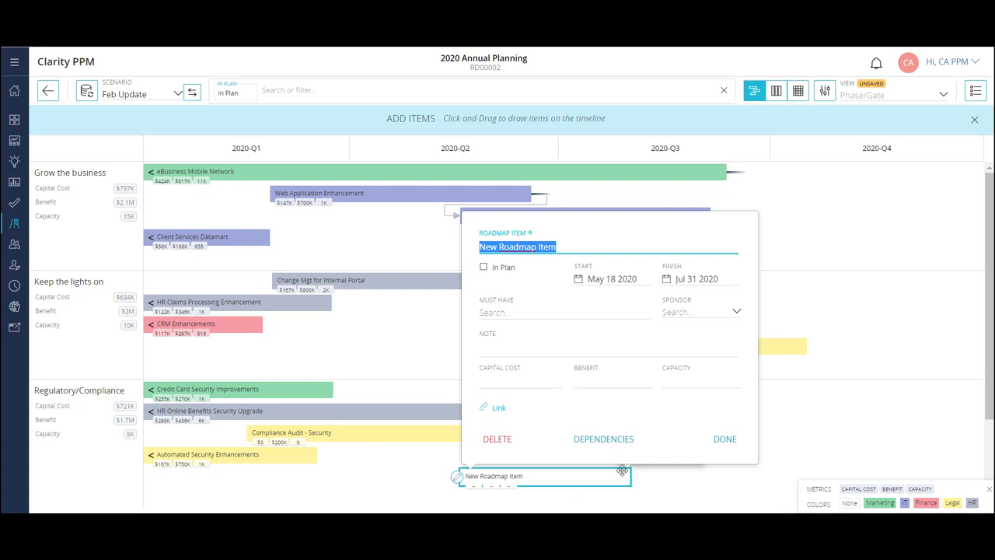
pyautogui.click(484, 268)
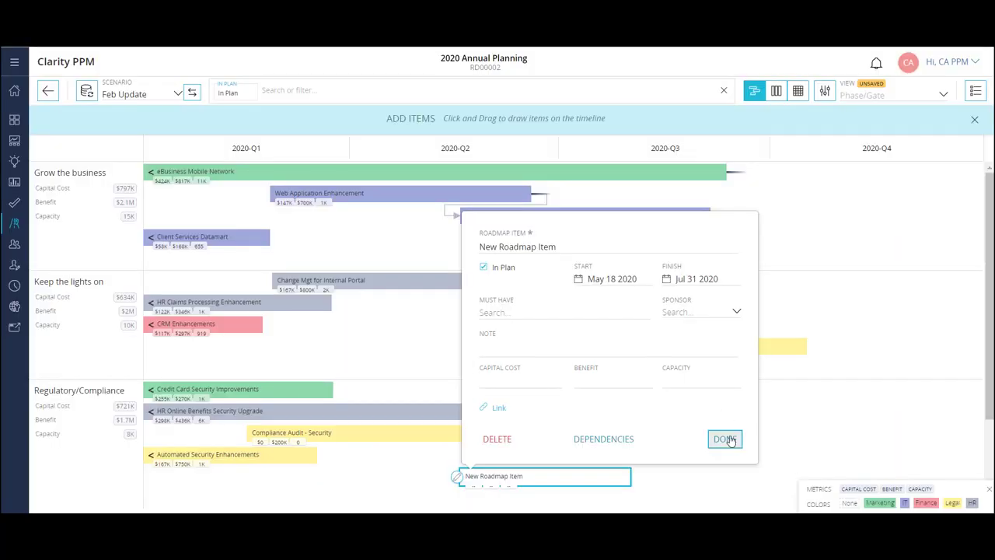
pyautogui.click(725, 438)
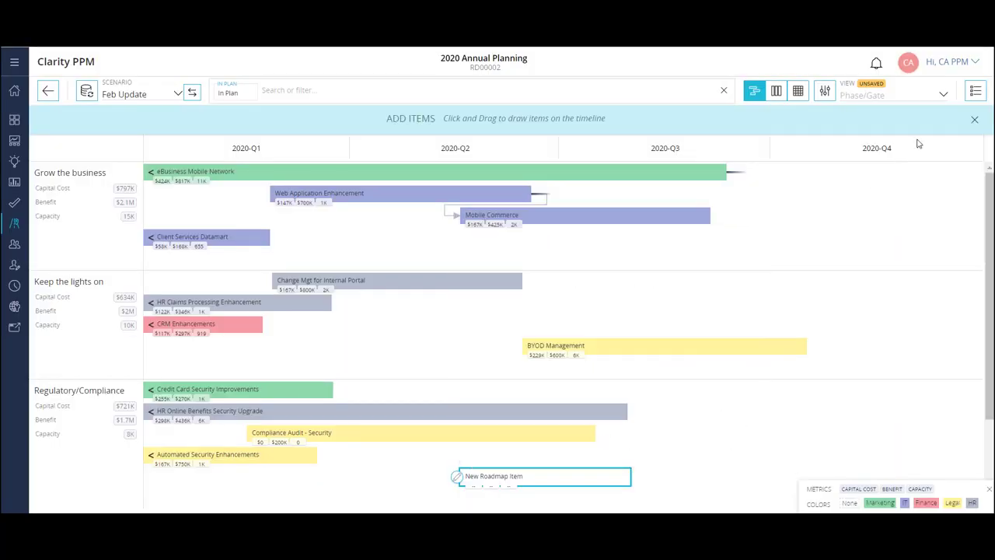
# Step: Close the Add Items banner and shift Change Mgt for Internal Portal later in the year
pyautogui.click(978, 125)
pyautogui.moveTo(395, 230); pyautogui.dragTo(457, 229)
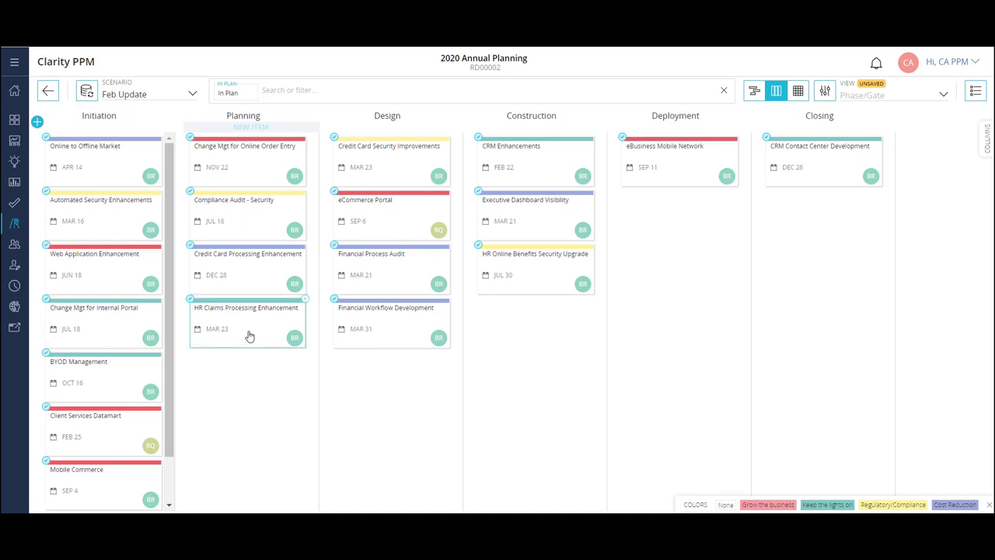
# Step: Move HR Claims Processing Enhancement to Design and HR Online Benefits Security Upgrade to Deployment
pyautogui.moveTo(247, 336); pyautogui.dragTo(364, 402)
pyautogui.moveTo(553, 276); pyautogui.dragTo(650, 257)
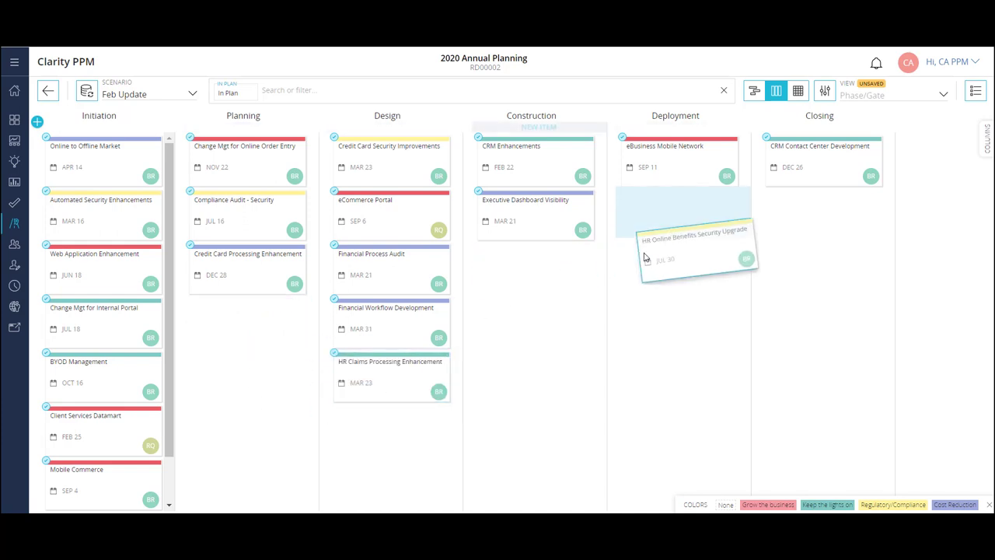